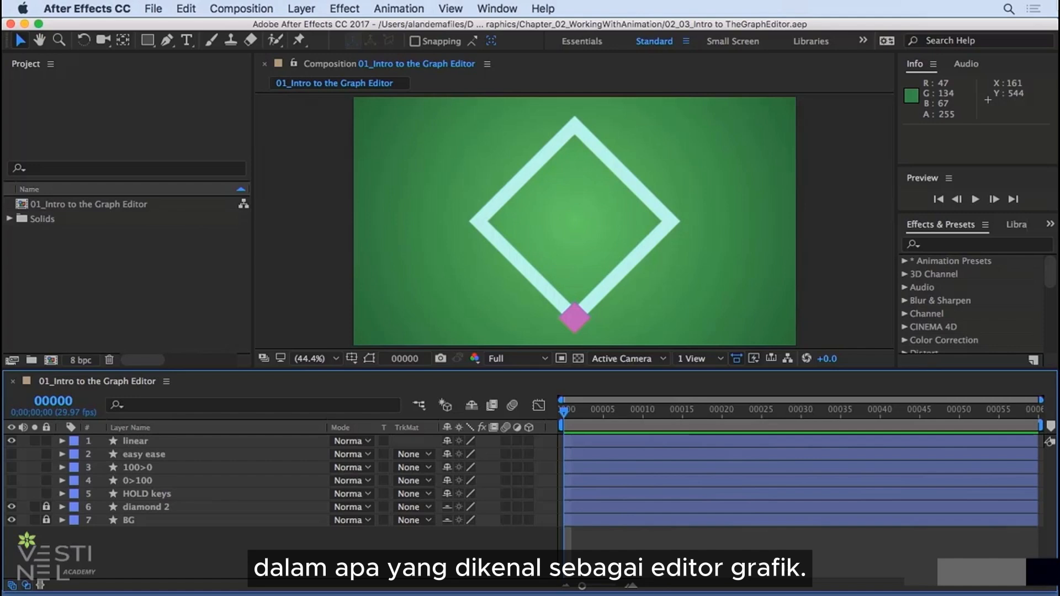
# Step: Open the Graph Editor and display the Position graph of the linear layer
pyautogui.click(540, 406)
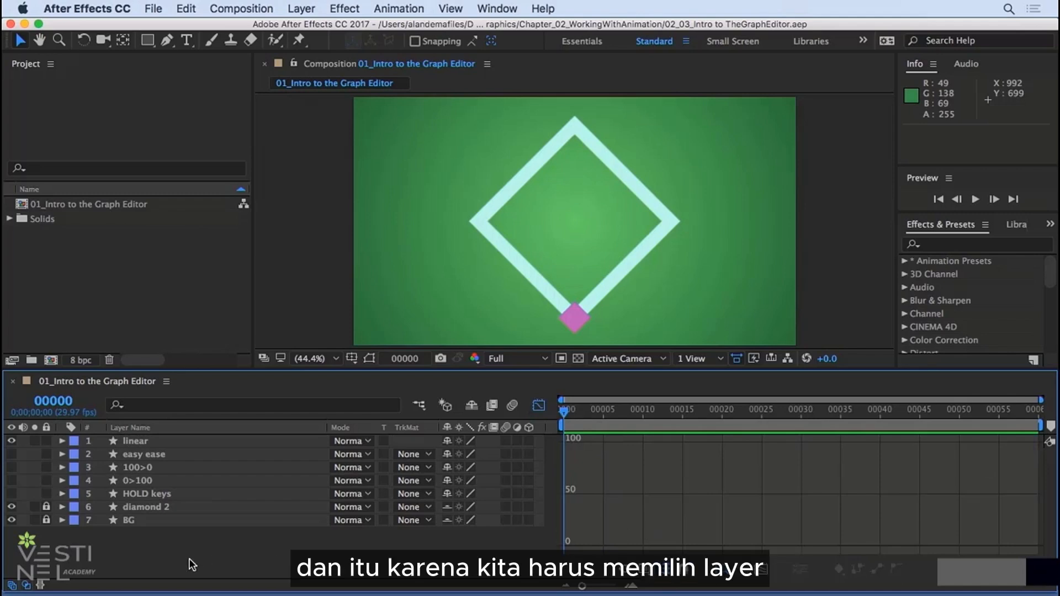
pyautogui.click(136, 442)
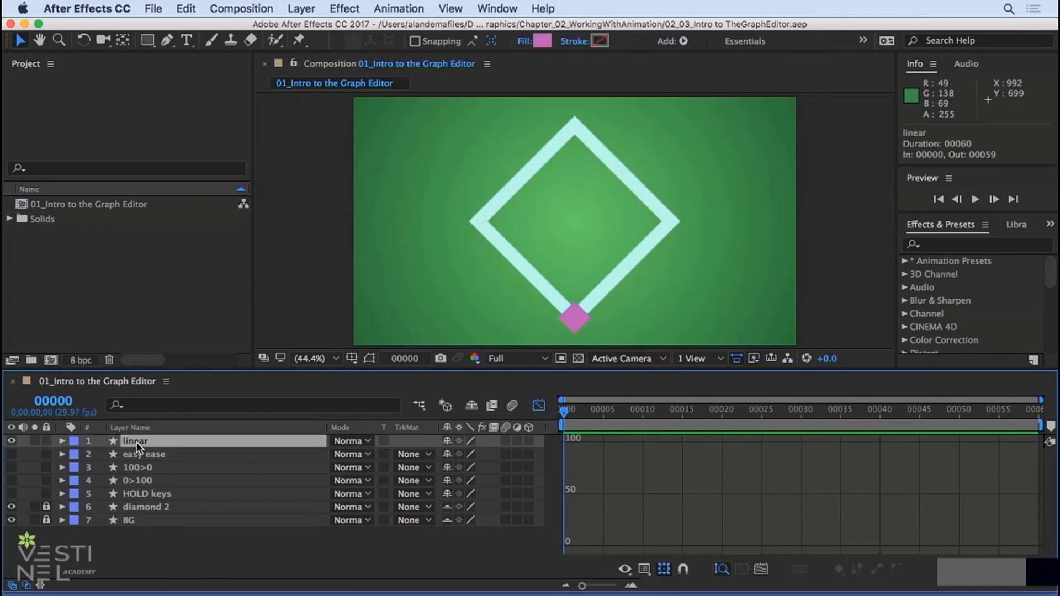
pyautogui.click(62, 441)
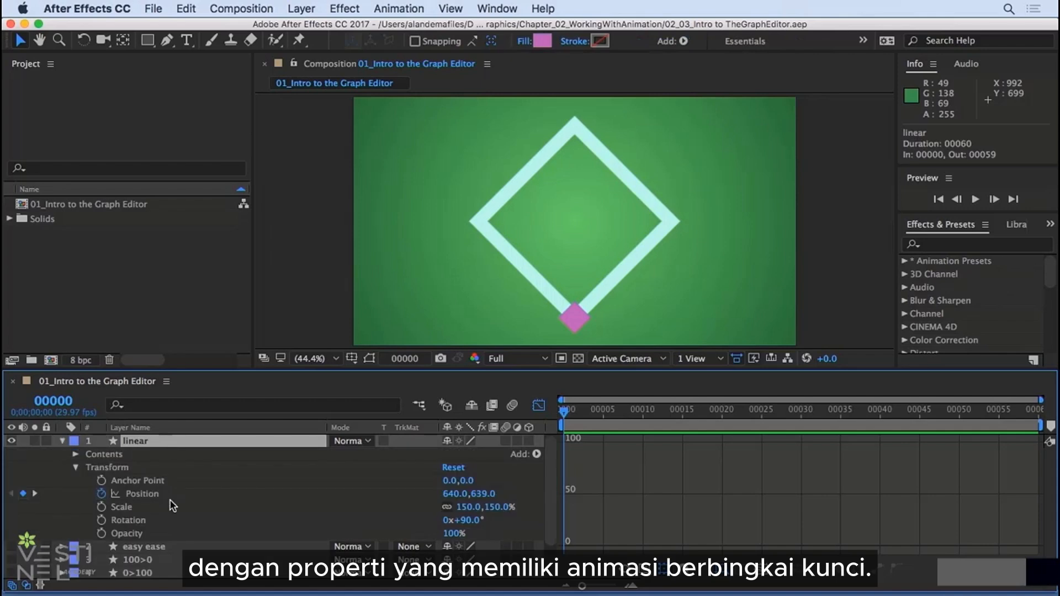
pyautogui.click(143, 499)
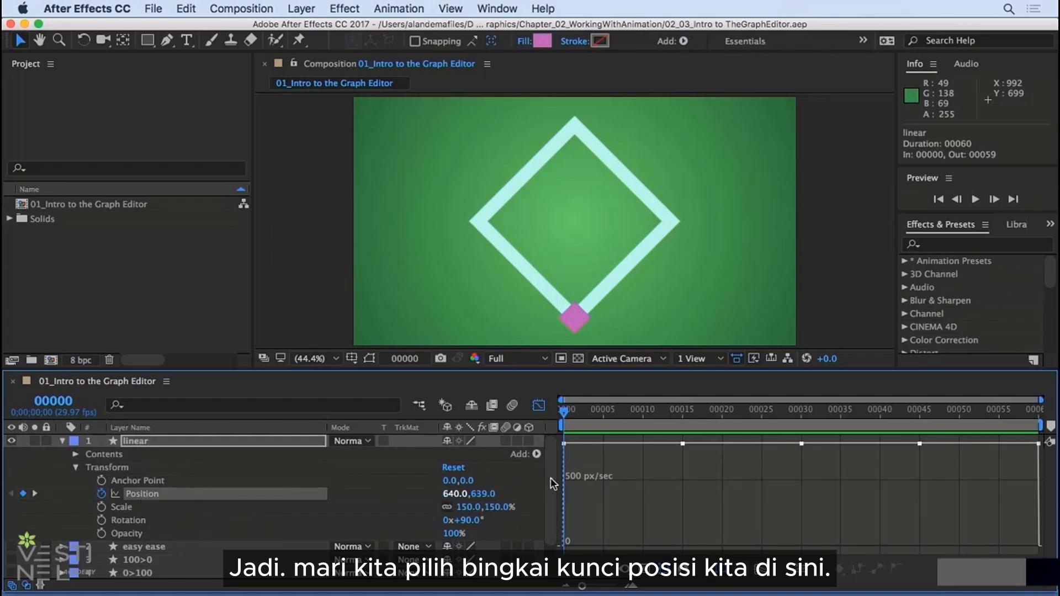
# Step: Preview the linear layer's diamond animation against its Position speed graph, then stop playback
pyautogui.moveTo(583, 412); pyautogui.dragTo(825, 412)
pyautogui.press('space')
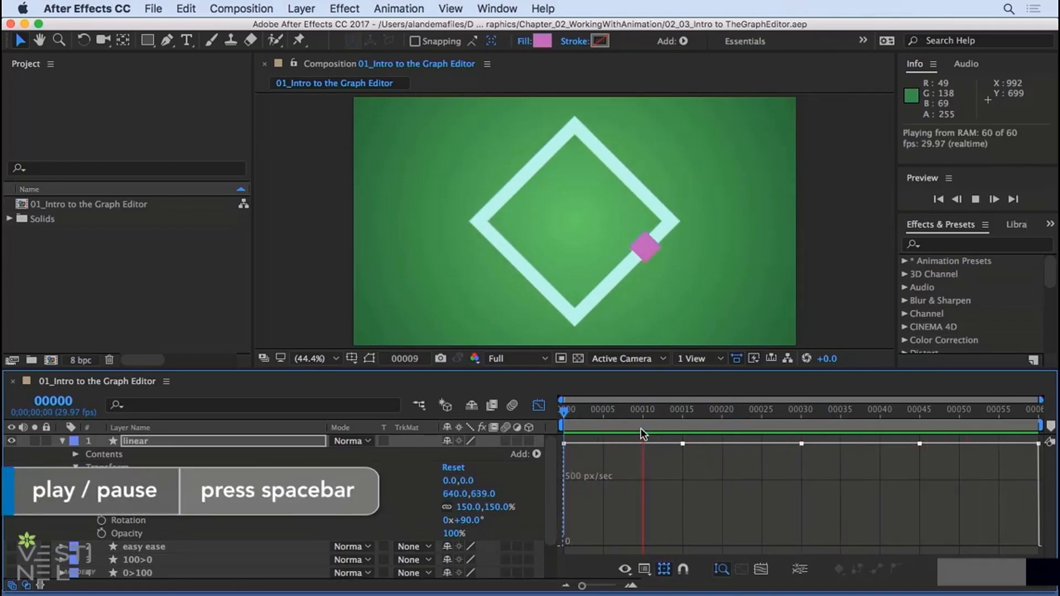
pyautogui.press('space')
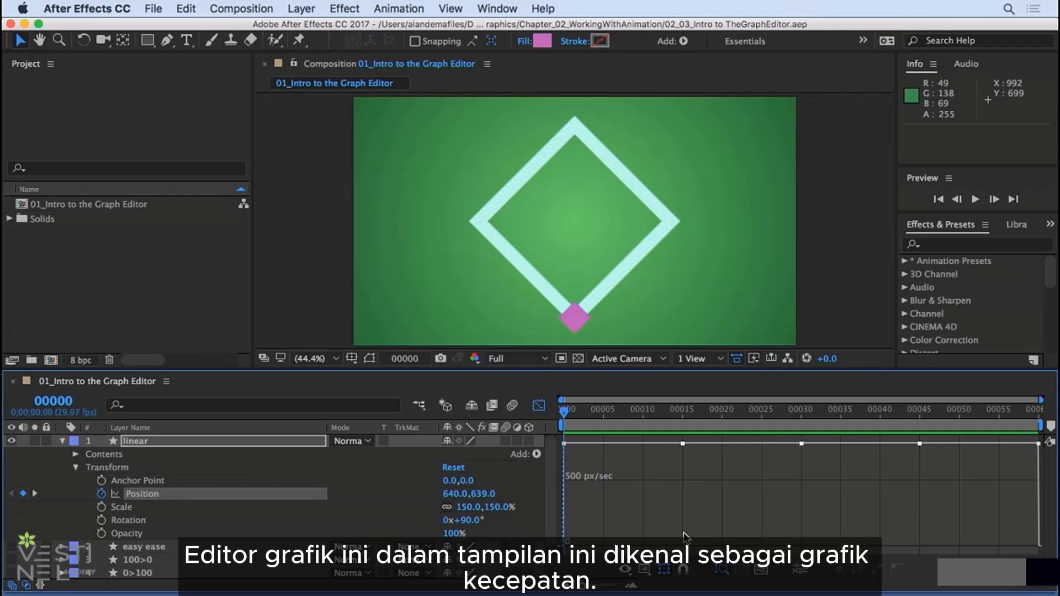
# Step: Check the active graph type and switch the Position graph to the value graph
pyautogui.click(626, 569)
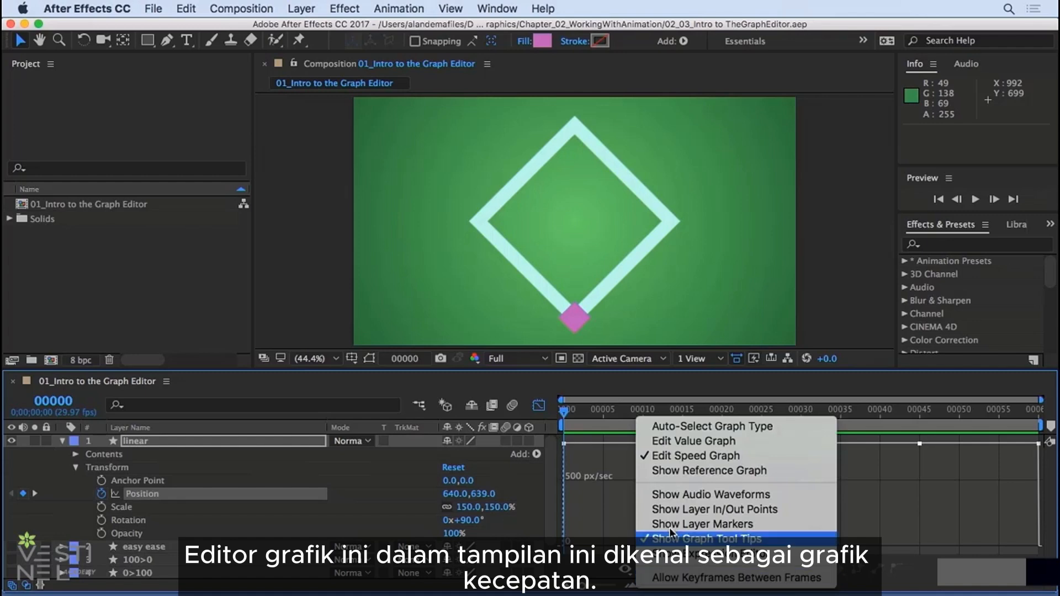
pyautogui.click(735, 458)
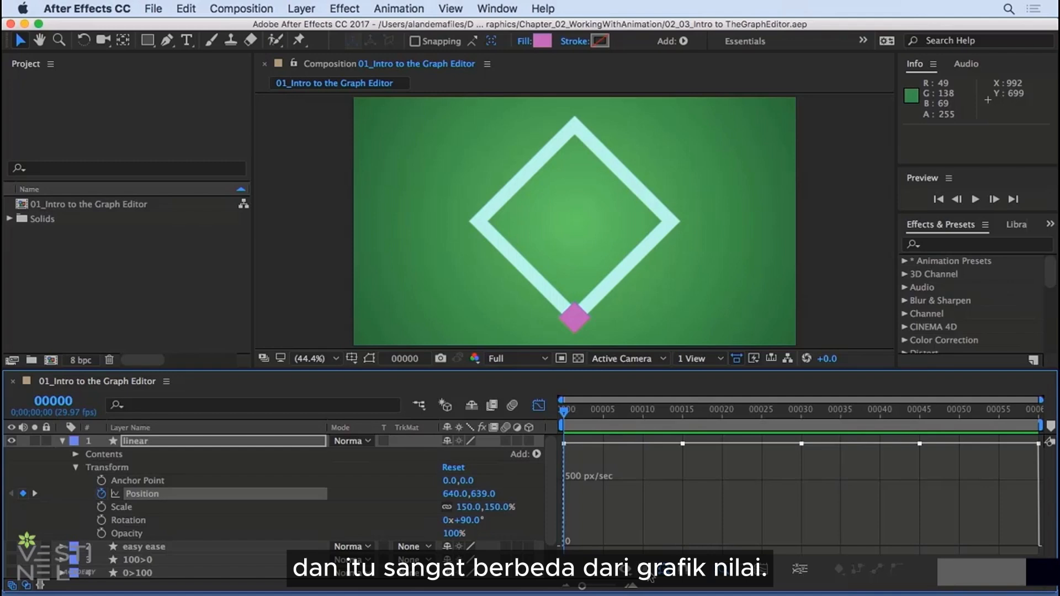
pyautogui.click(625, 569)
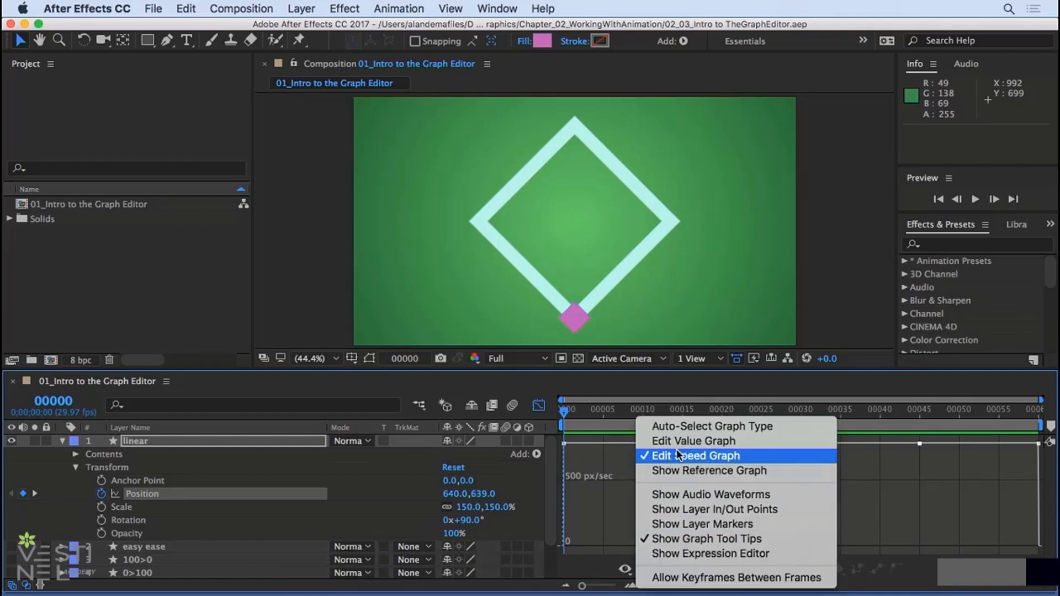
pyautogui.click(790, 441)
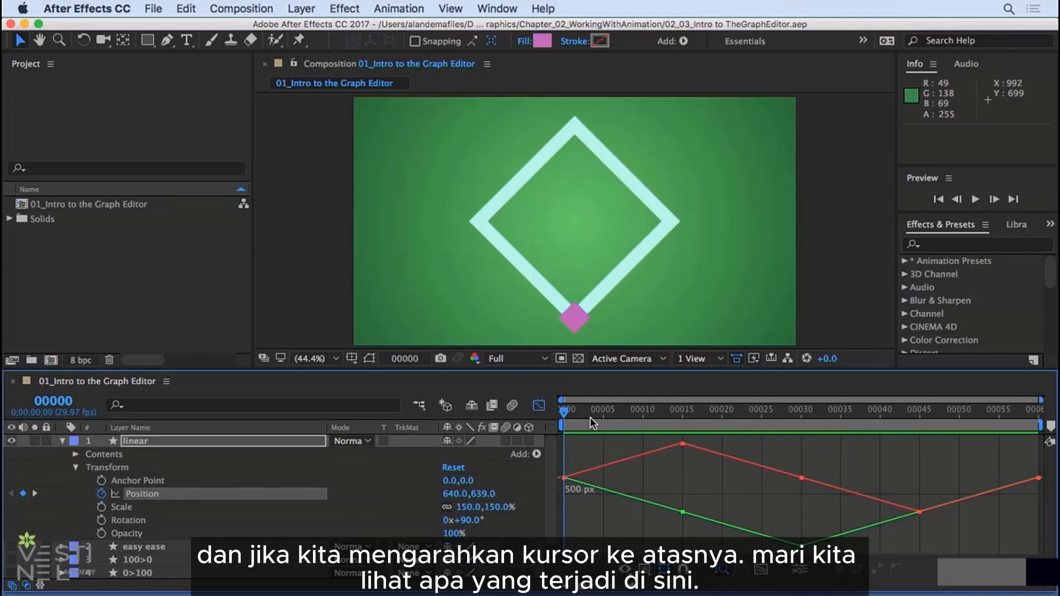
# Step: Scrub to frame 14, inspect the X and Y values along the Position curves, and return to frame 0
pyautogui.moveTo(587, 412); pyautogui.dragTo(675, 413)
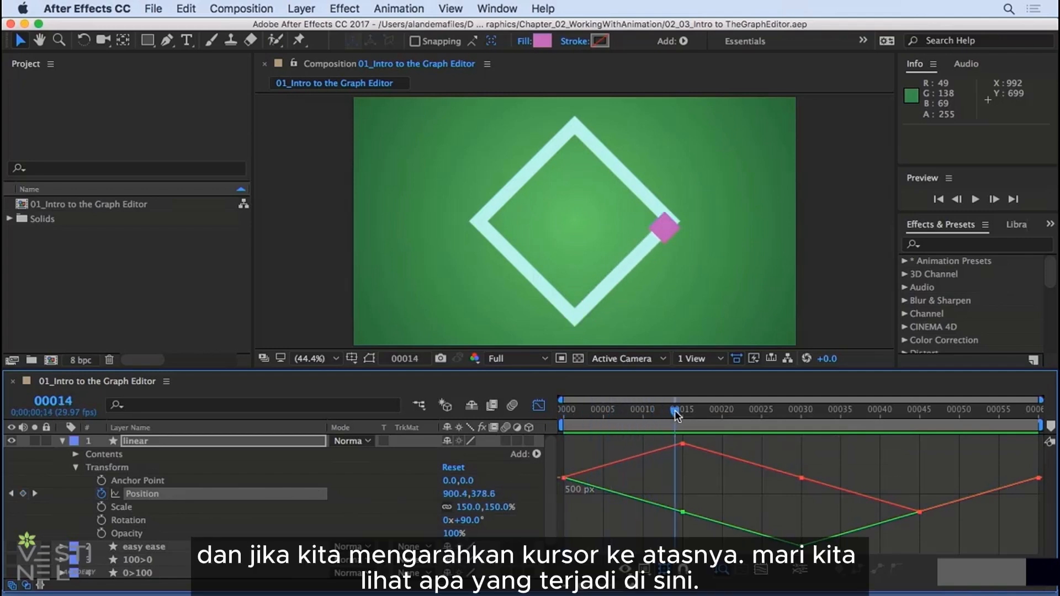
pyautogui.moveTo(652, 459)
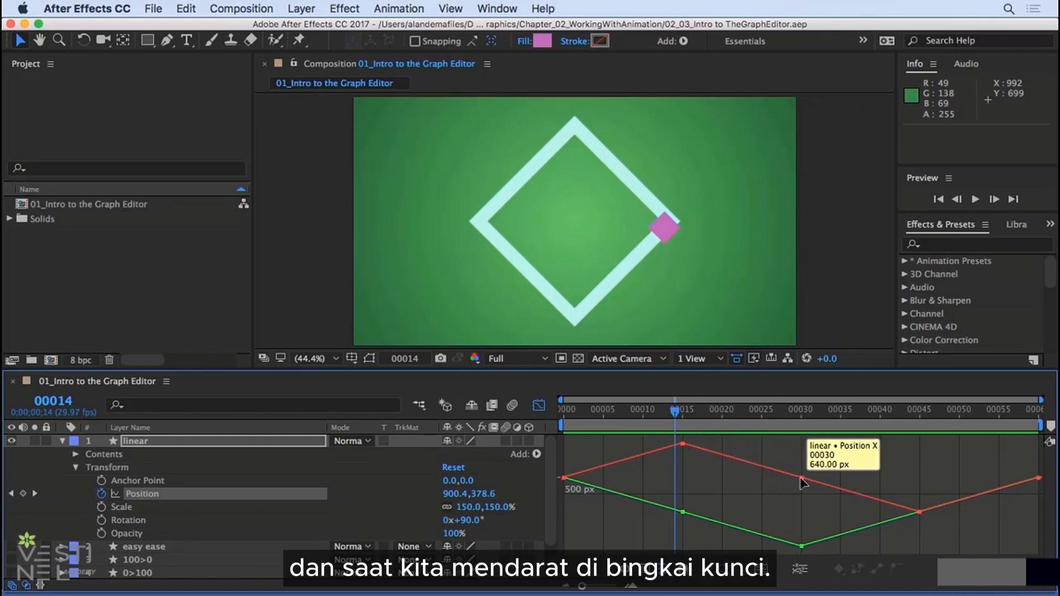
pyautogui.moveTo(675, 413); pyautogui.dragTo(555, 411)
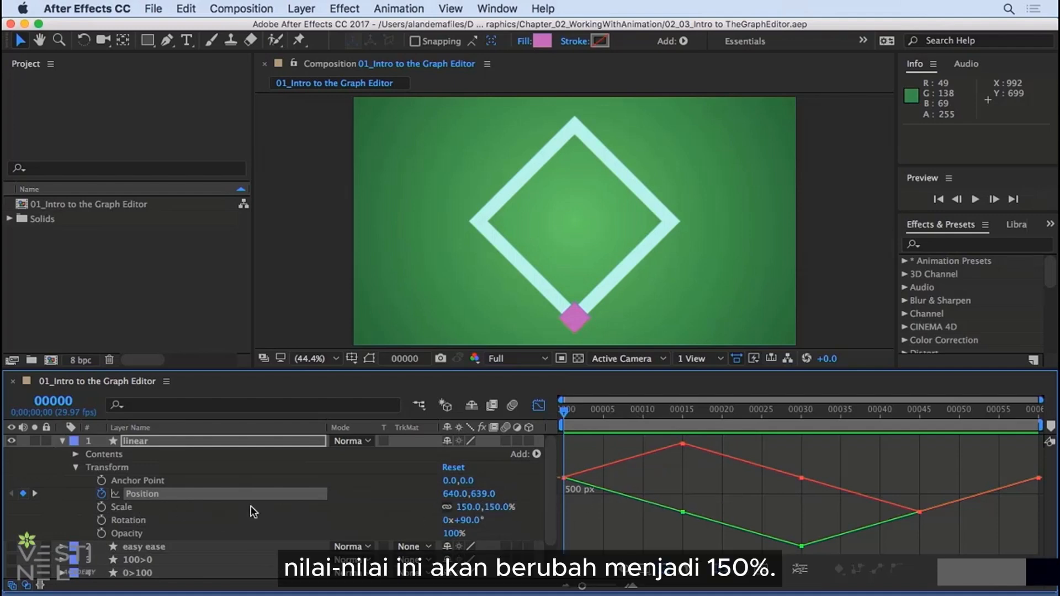
# Step: View the linear layer's Scale and Rotation graphs, try a rotation of 60°, and set it back to 90°
pyautogui.click(121, 508)
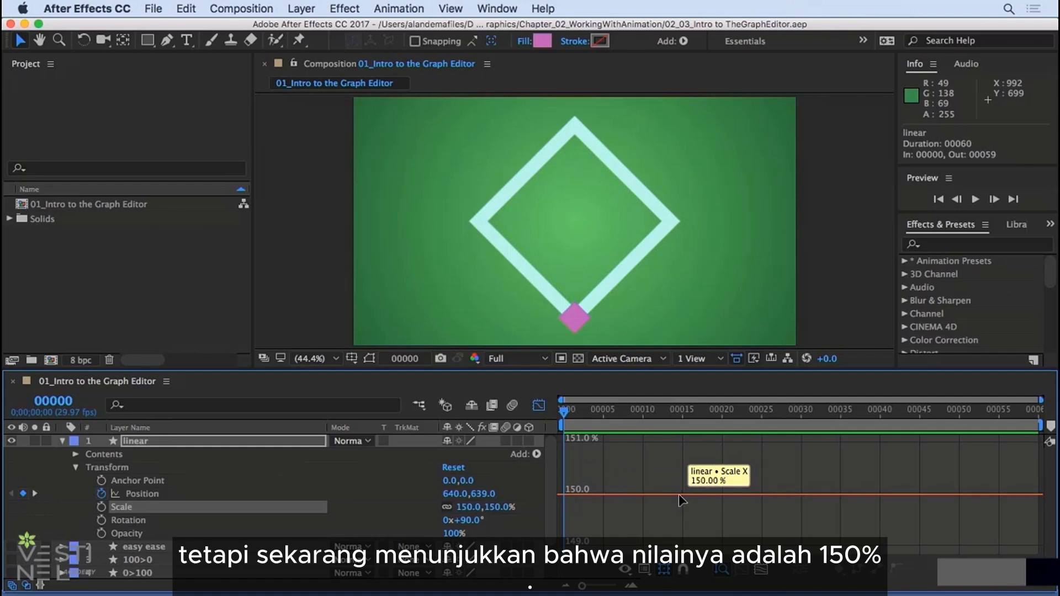
pyautogui.click(133, 520)
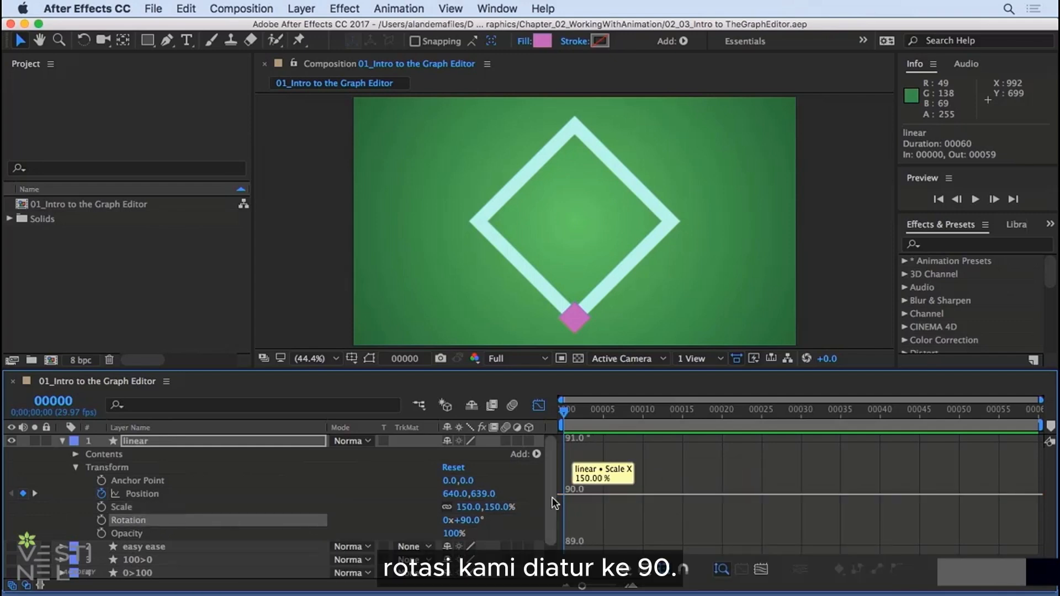
pyautogui.moveTo(472, 520)
pyautogui.mouseDown()
pyautogui.moveTo(501, 520)
pyautogui.moveTo(459, 531)
pyautogui.moveTo(472, 529)
pyautogui.mouseUp()
pyautogui.click(472, 521)
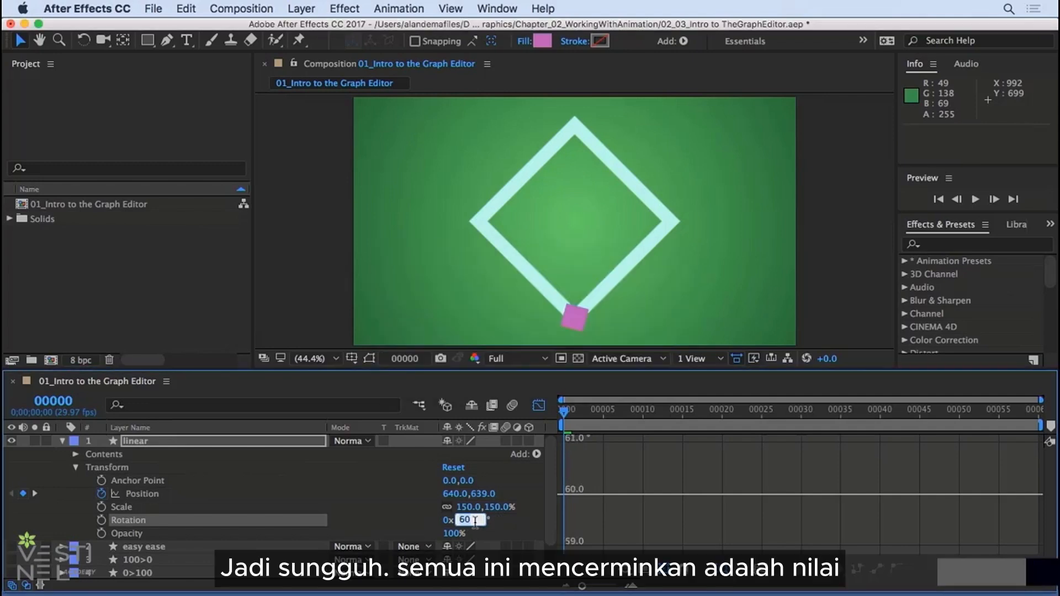
pyautogui.write('90')
pyautogui.press('Return')
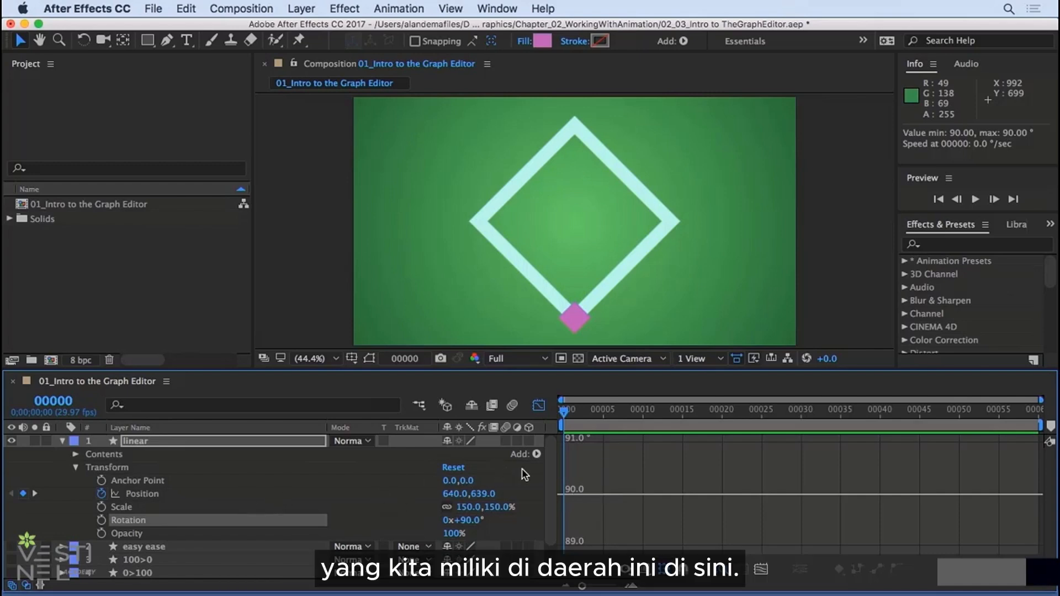
# Step: Display the graphs of all Transform properties together, then show only the Position graph again
pyautogui.moveTo(522, 468); pyautogui.dragTo(440, 534)
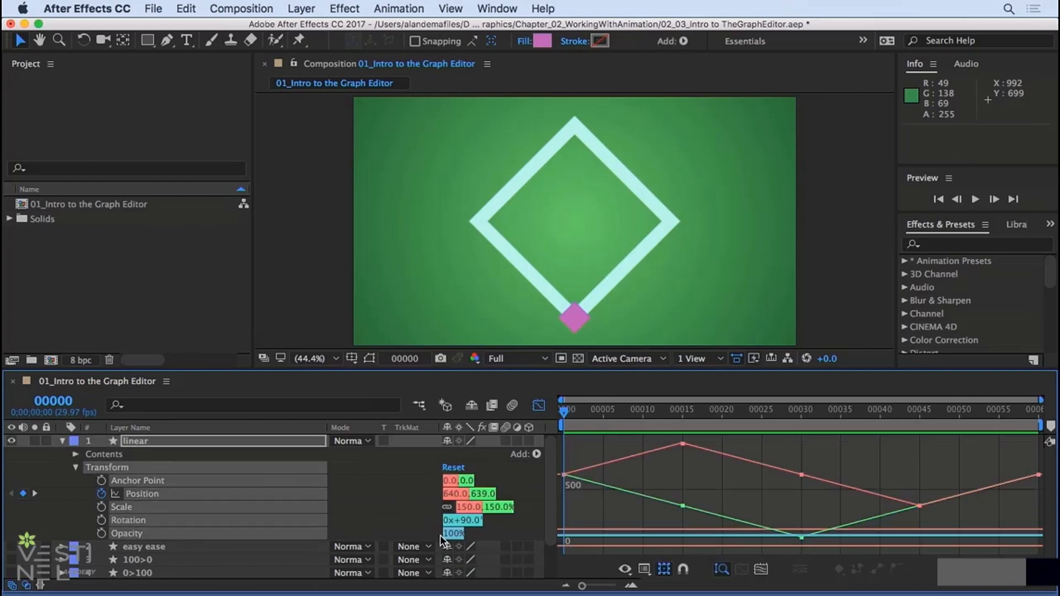
pyautogui.click(428, 486)
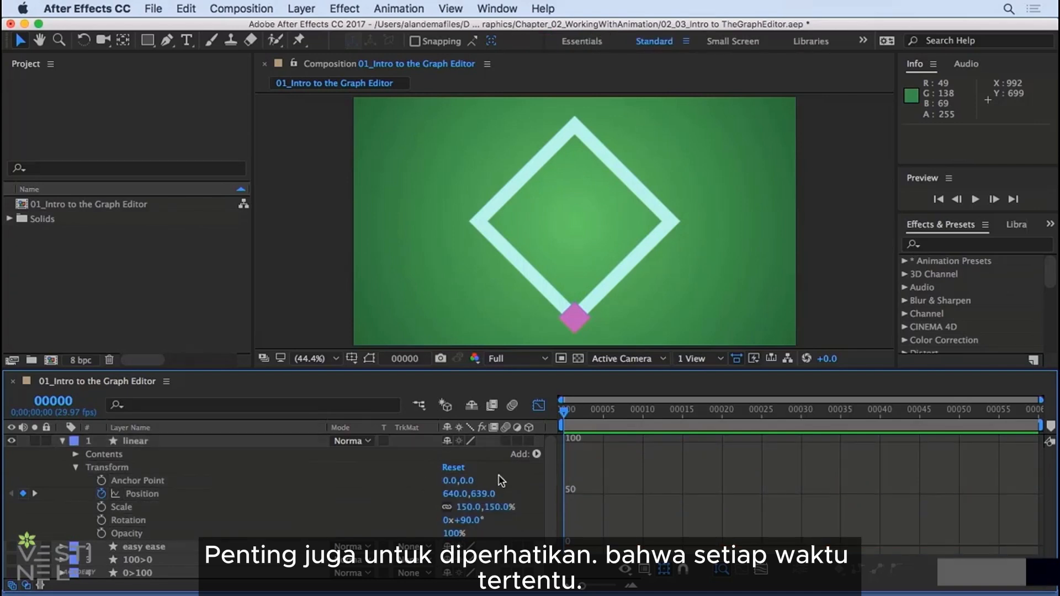
pyautogui.click(150, 494)
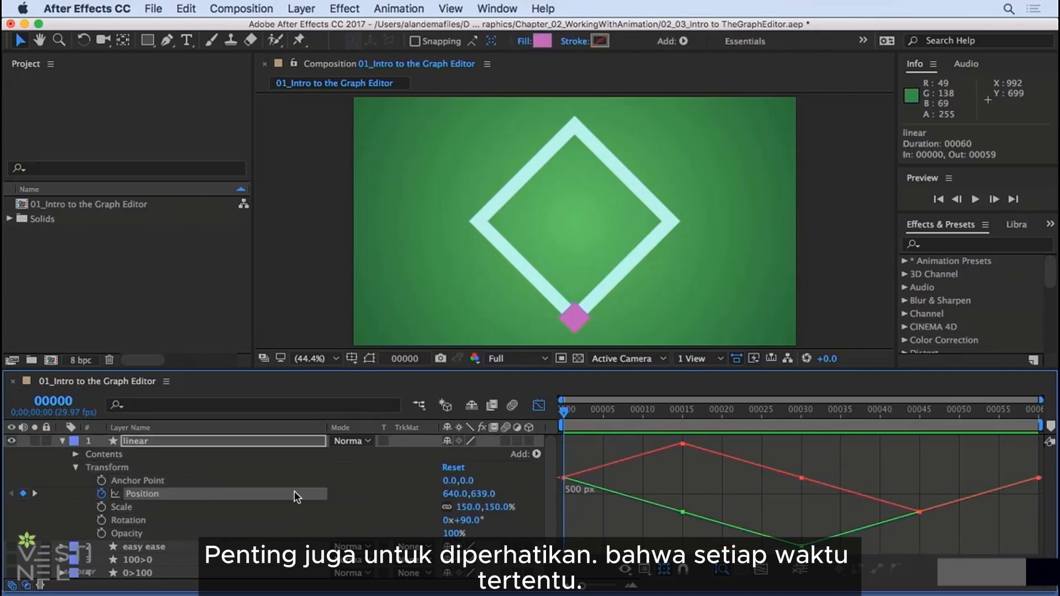
# Step: At frame 7, show the rulers and place a vertical guide at about 770 px through the pink diamond to compare with the X value
pyautogui.moveTo(582, 412); pyautogui.dragTo(620, 411)
pyautogui.moveTo(621, 466)
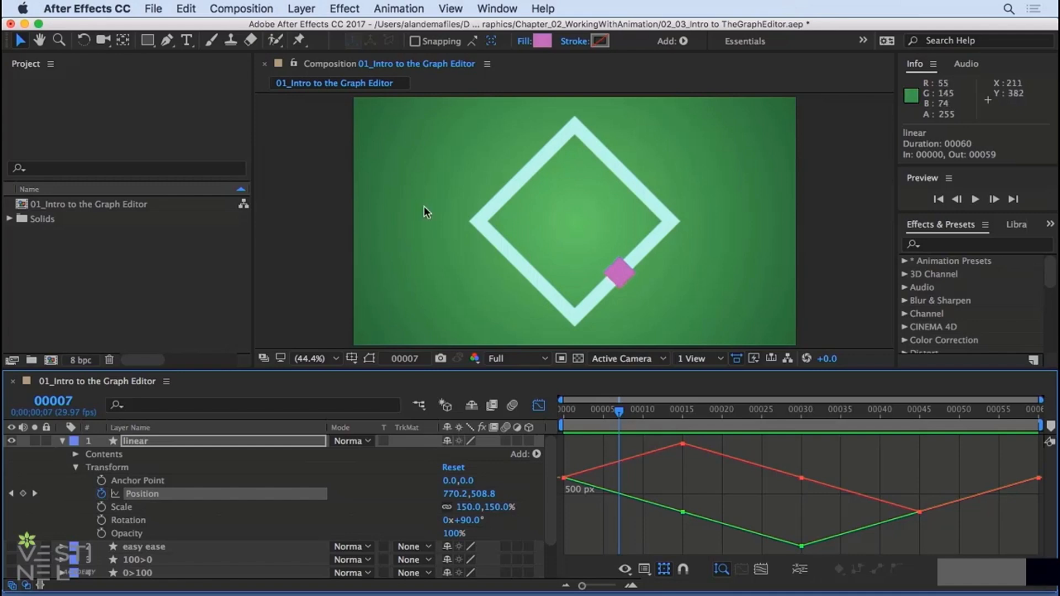
pyautogui.click(452, 8)
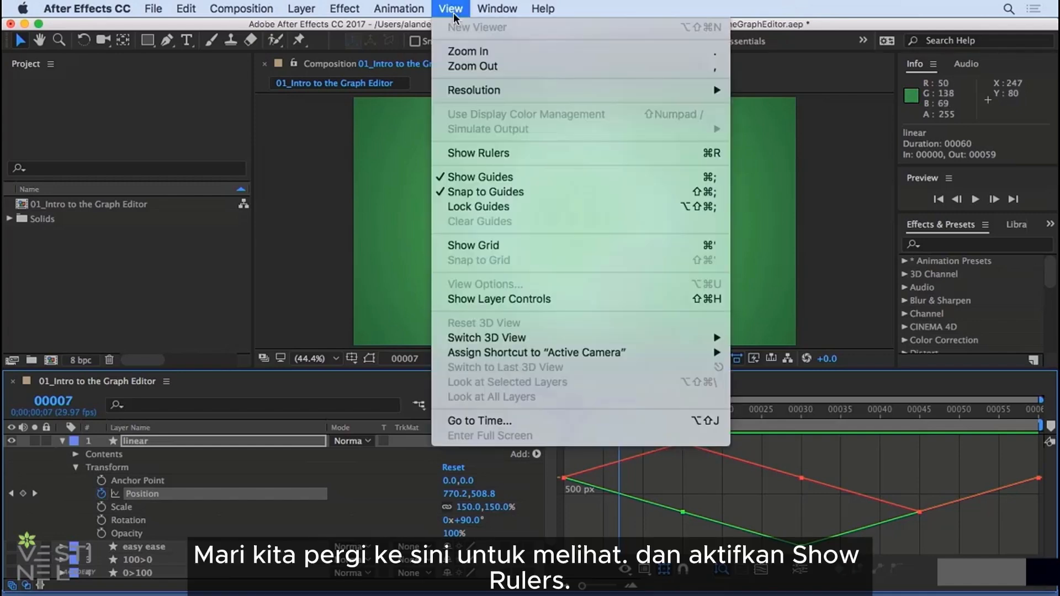
pyautogui.click(472, 153)
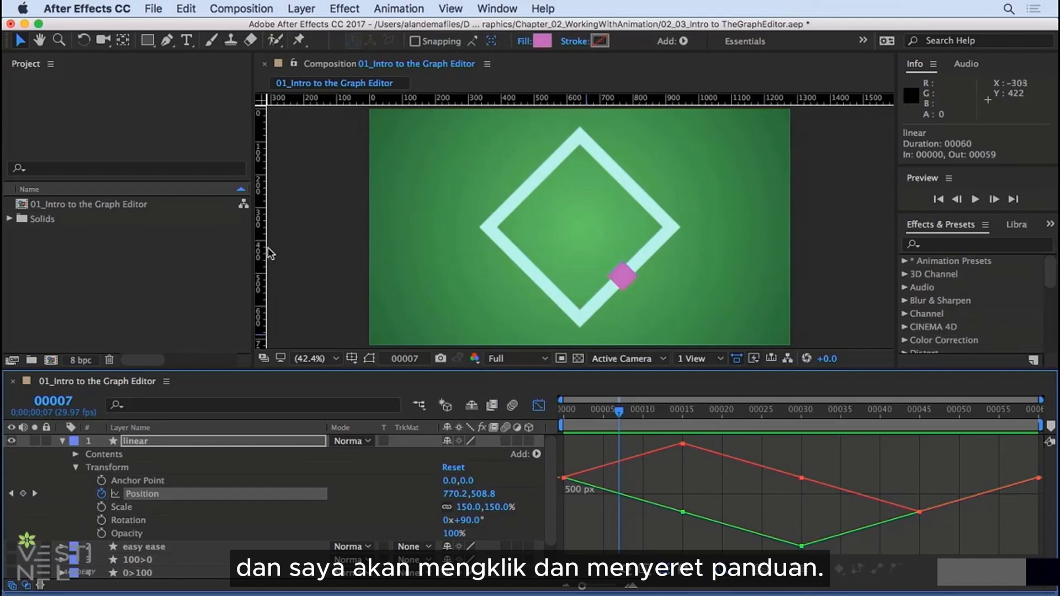
pyautogui.moveTo(260, 253); pyautogui.dragTo(621, 237)
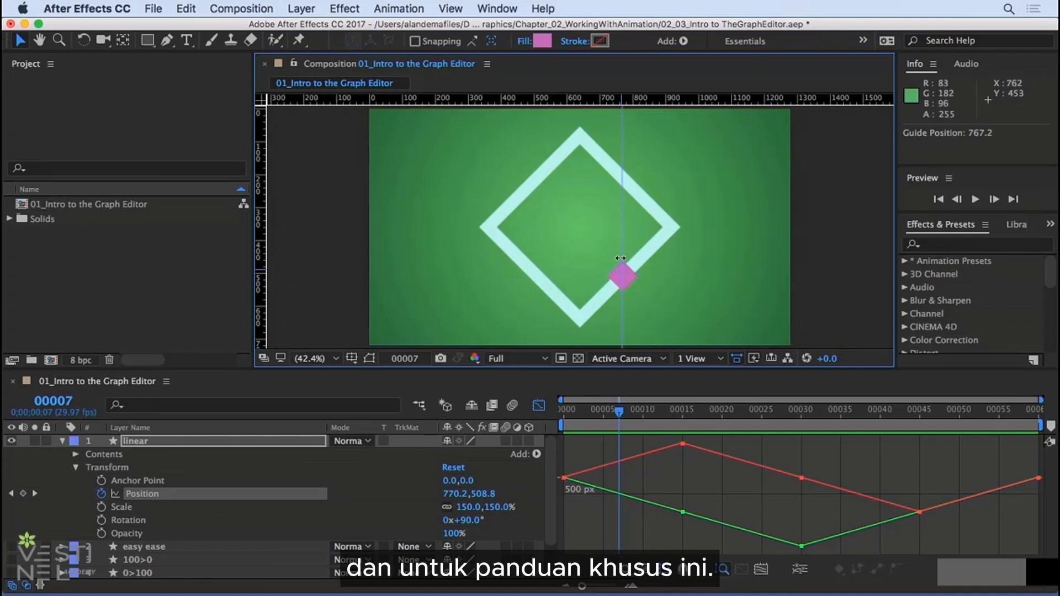
pyautogui.moveTo(620, 254); pyautogui.dragTo(623, 251)
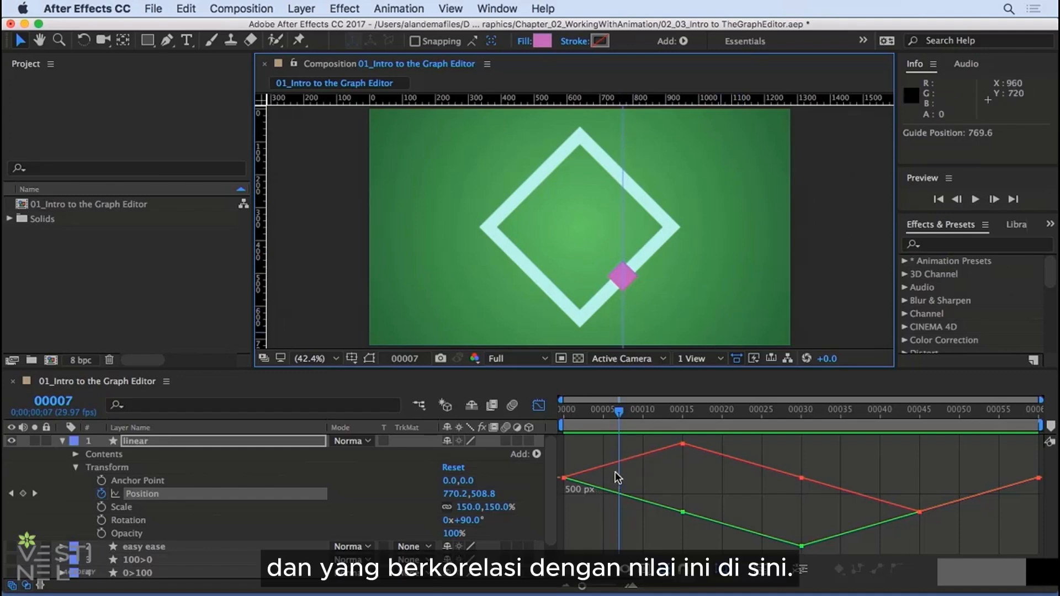
pyautogui.moveTo(623, 466)
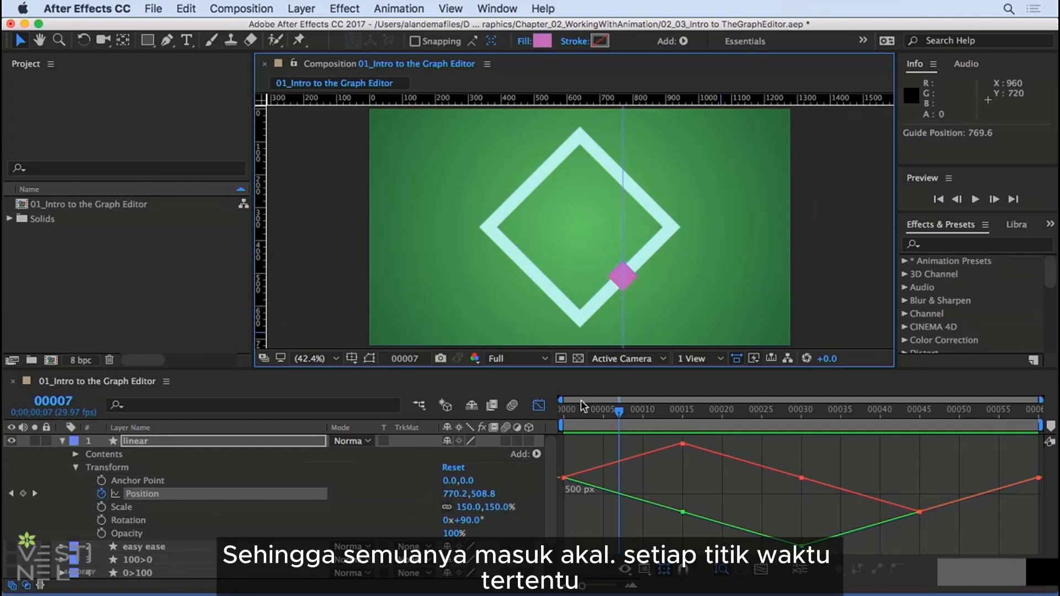
# Step: Scrub the animation to frame 29 and inspect the values along the Position curves
pyautogui.click(614, 417)
pyautogui.moveTo(614, 417); pyautogui.dragTo(793, 417)
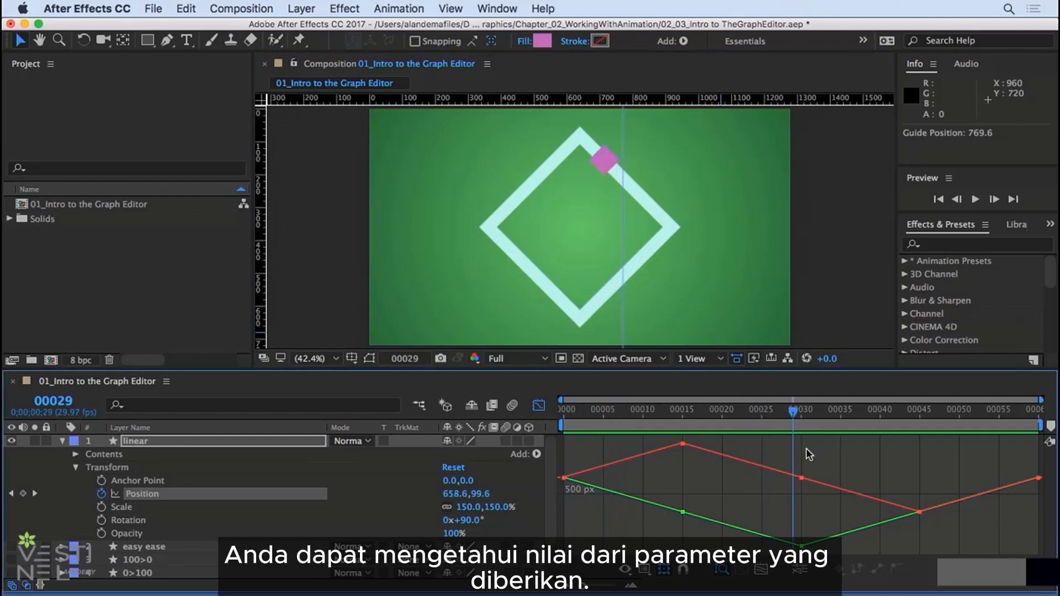
pyautogui.moveTo(887, 508)
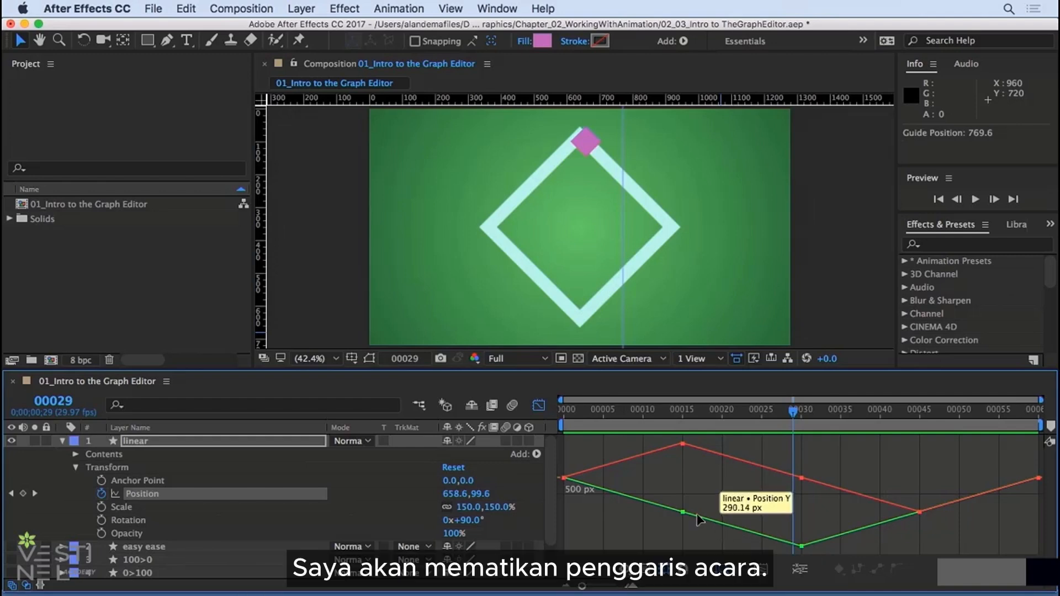
# Step: Hide the rulers and clear the vertical guide from the composition
pyautogui.click(462, 7)
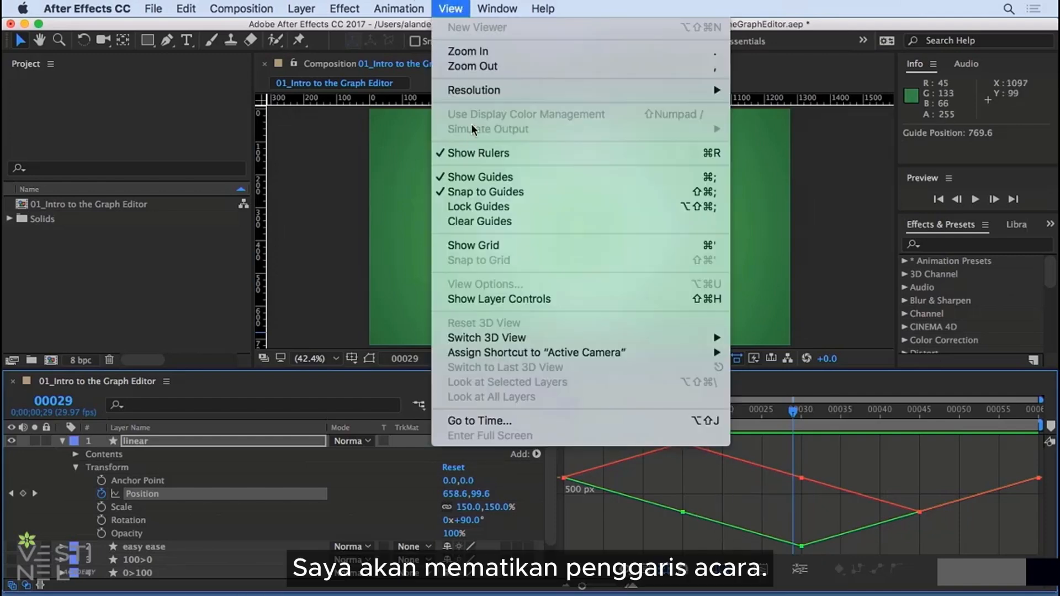
pyautogui.click(469, 152)
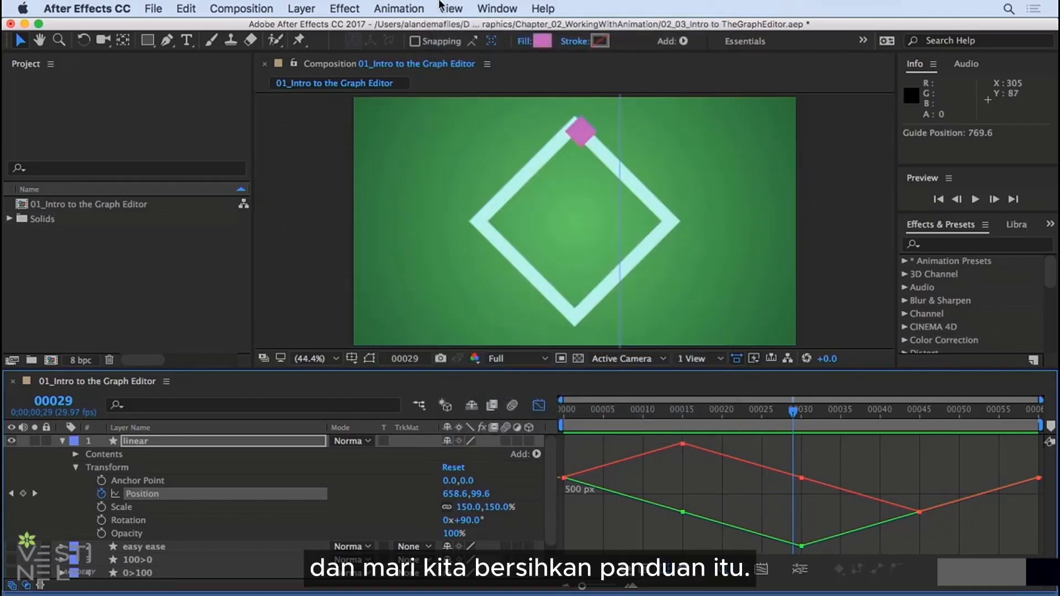
pyautogui.click(447, 8)
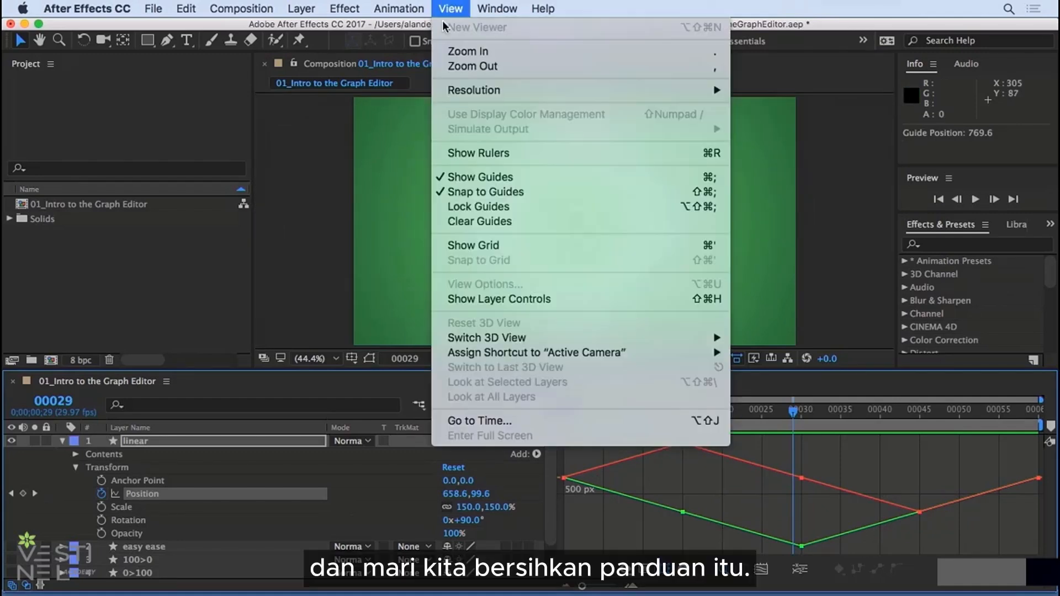
pyautogui.click(469, 224)
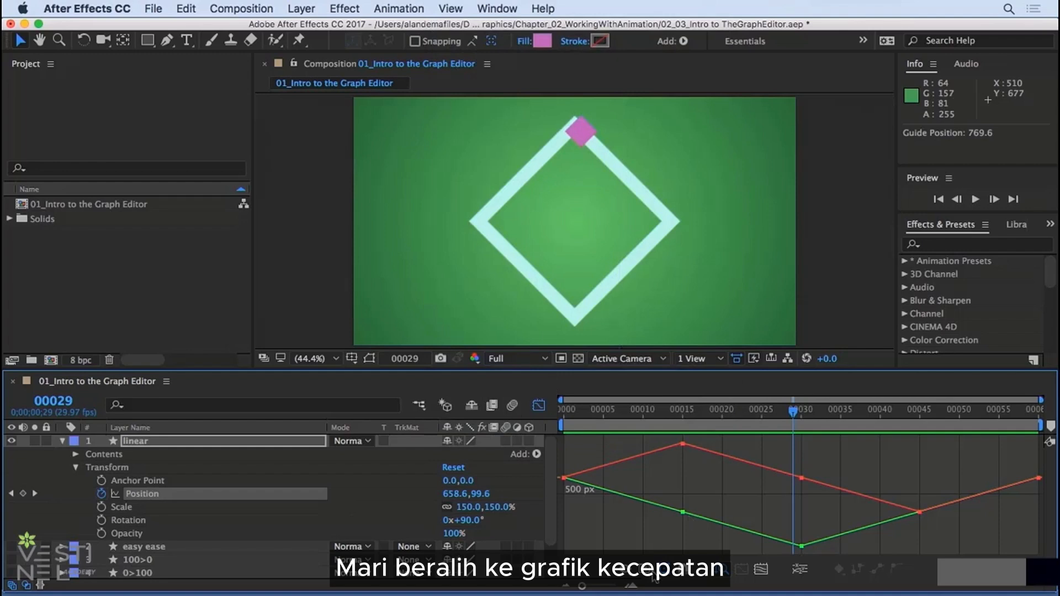
# Step: Switch the Position graph to the speed graph and preview the animation from frame 0
pyautogui.click(629, 572)
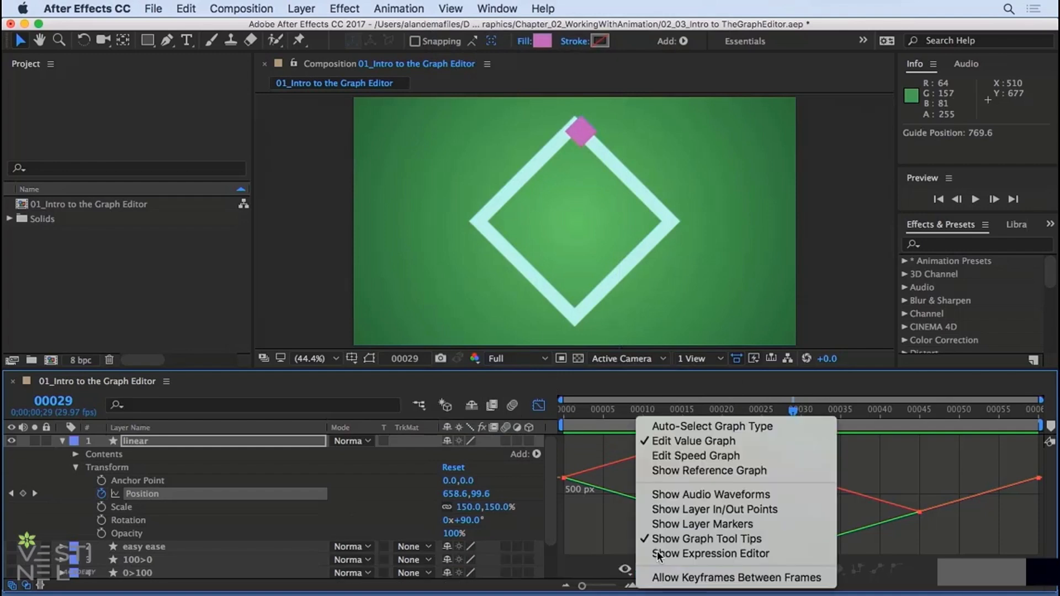
pyautogui.click(684, 455)
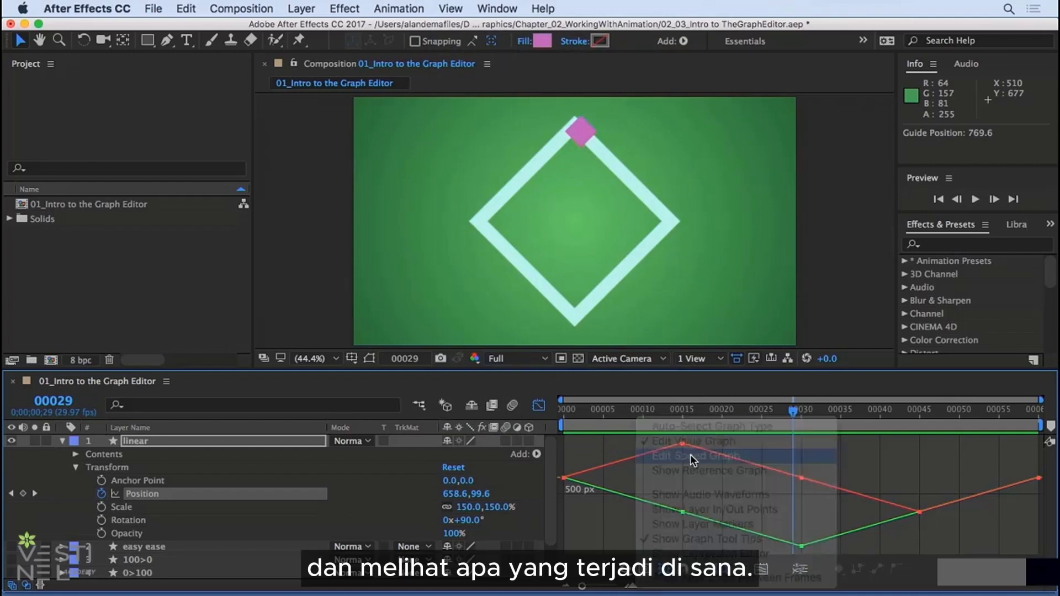
pyautogui.moveTo(796, 409); pyautogui.dragTo(556, 433)
pyautogui.press('space')
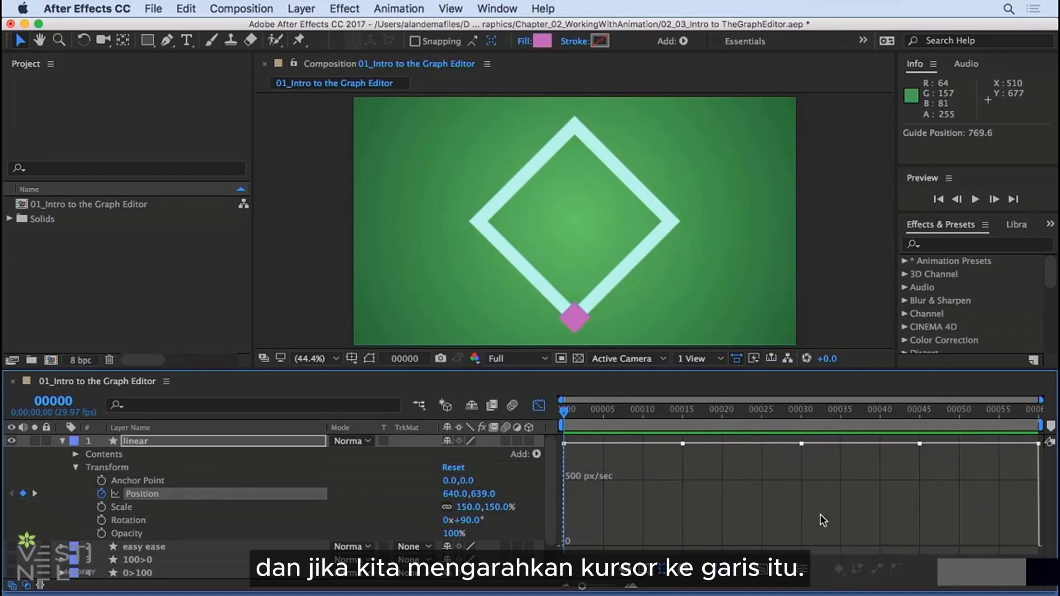
# Step: Inspect the linear layer's Position speed line, preview the animation from frame 0, and scrub to frame 8
pyautogui.moveTo(636, 445)
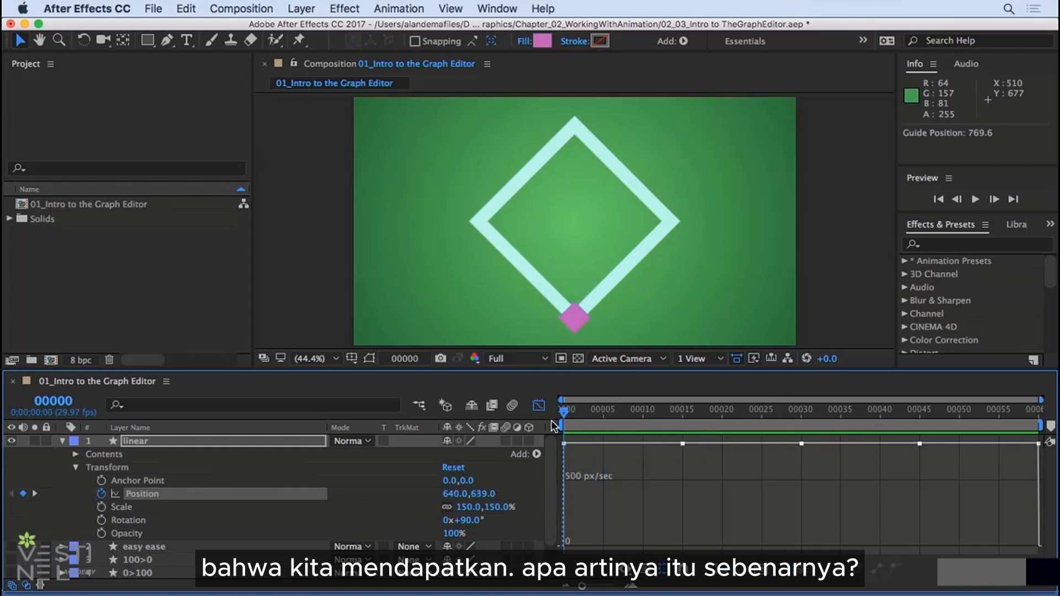
pyautogui.press('space')
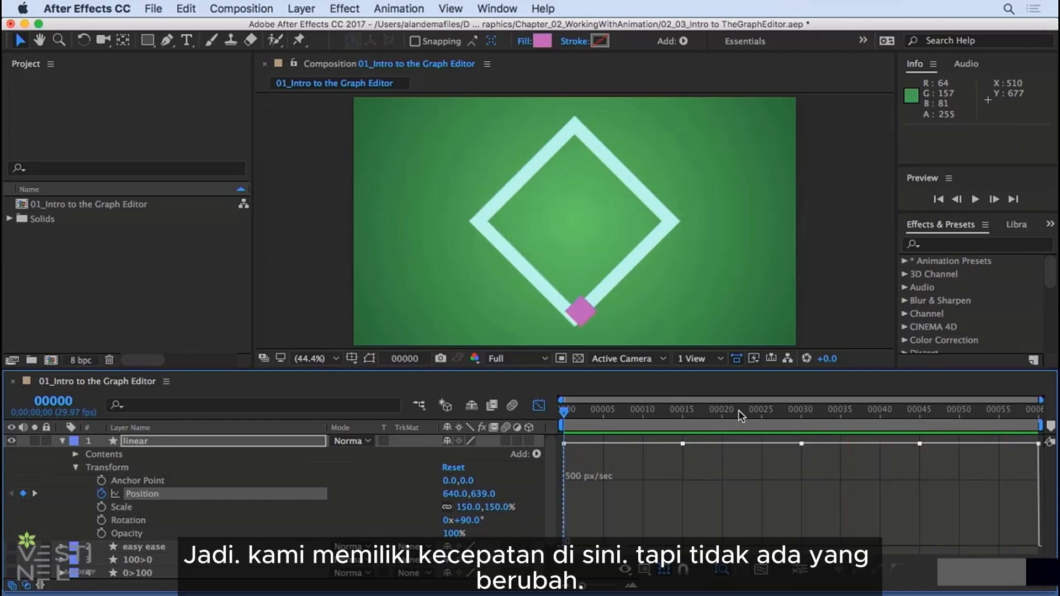
pyautogui.press('space')
pyautogui.moveTo(711, 411); pyautogui.dragTo(627, 412)
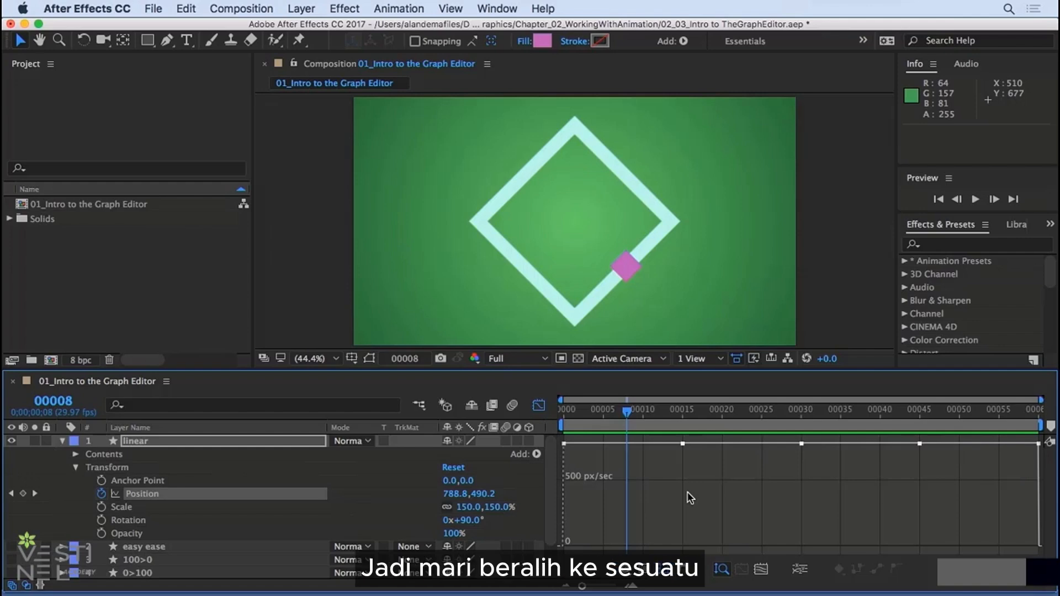
# Step: Collapse and hide the linear layer, make the easy ease layer visible, and display the speed graph of its Position
pyautogui.click(60, 440)
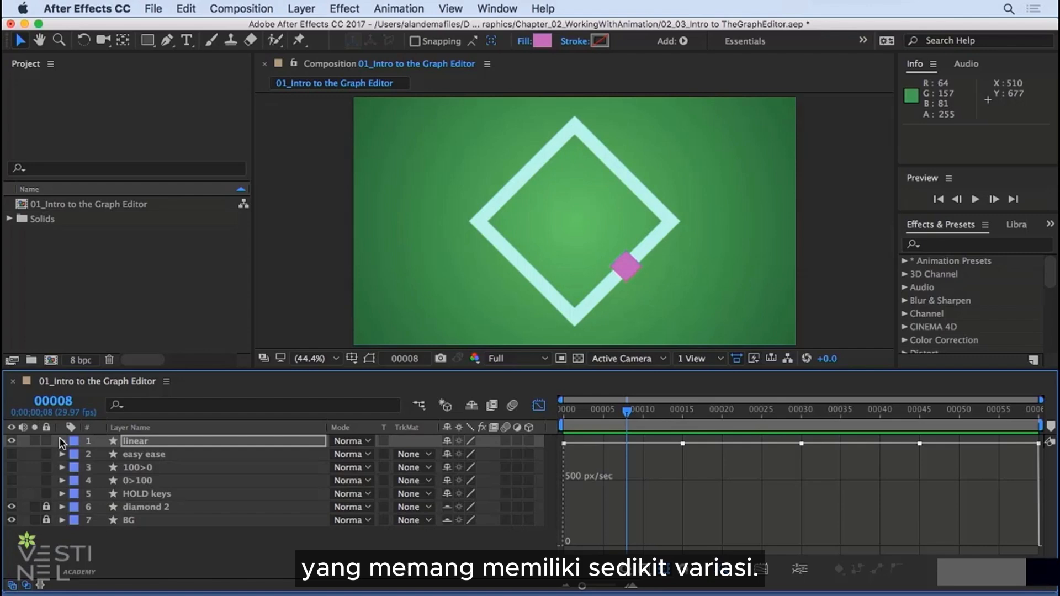
pyautogui.click(11, 441)
pyautogui.click(11, 453)
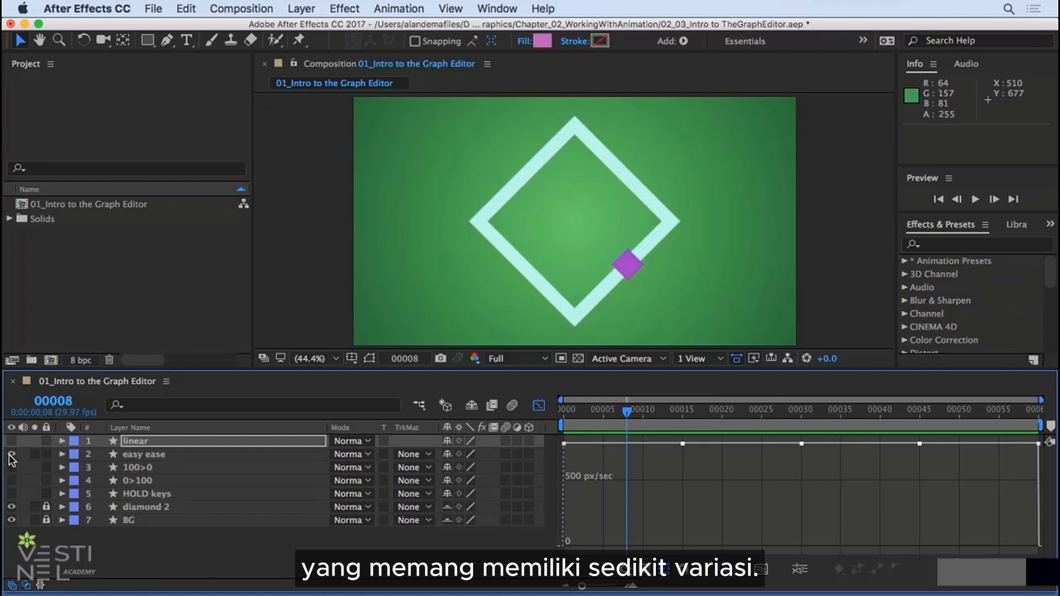
pyautogui.click(142, 455)
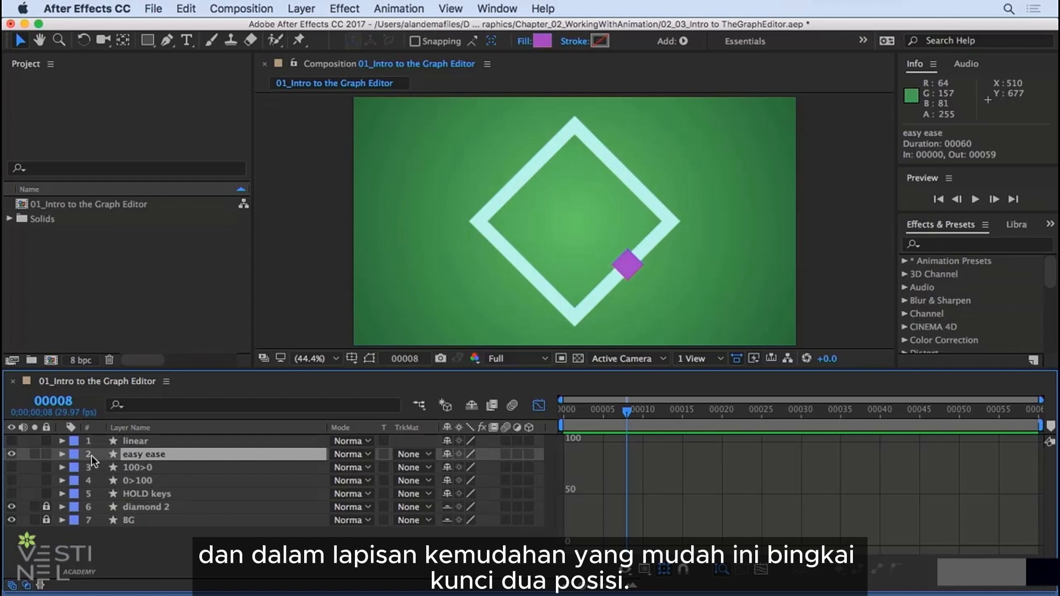
pyautogui.click(62, 454)
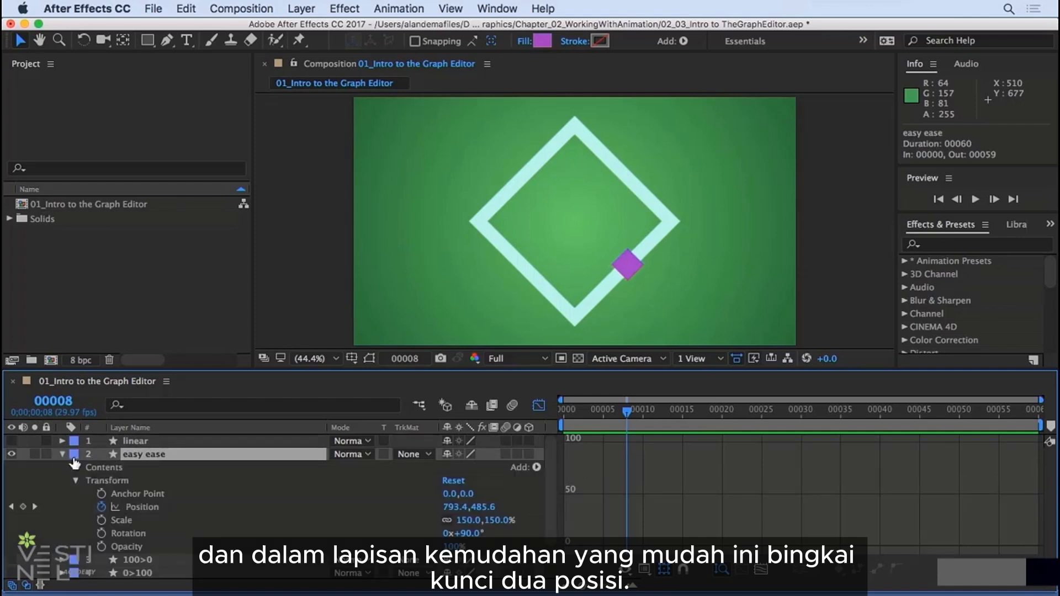
pyautogui.click(145, 505)
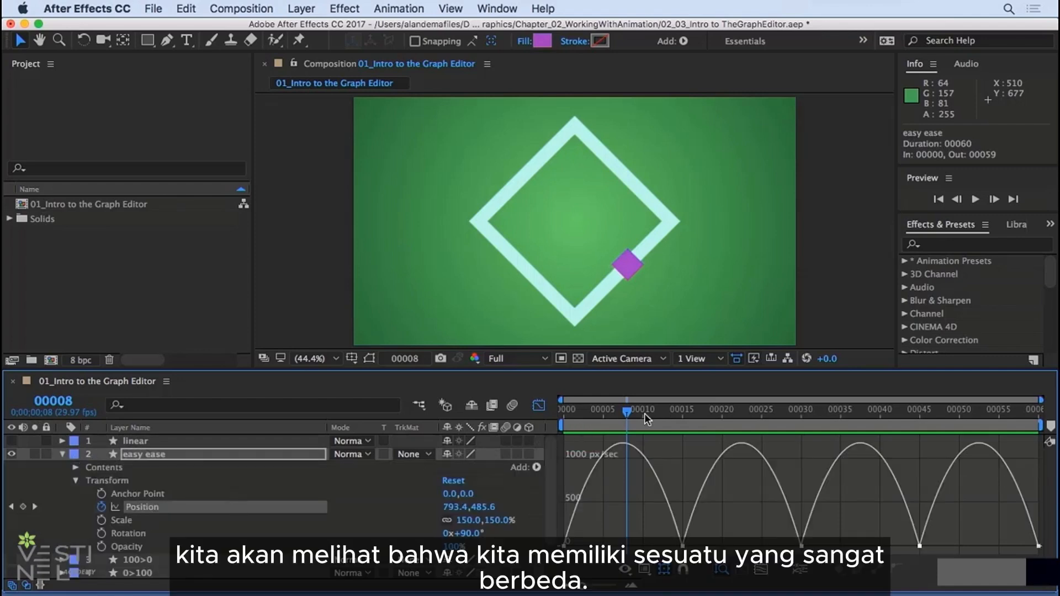
# Step: Scrub the easy ease animation from frame 0 to frame 8 and inspect the speed at the first arc's peak
pyautogui.moveTo(632, 412); pyautogui.dragTo(896, 412)
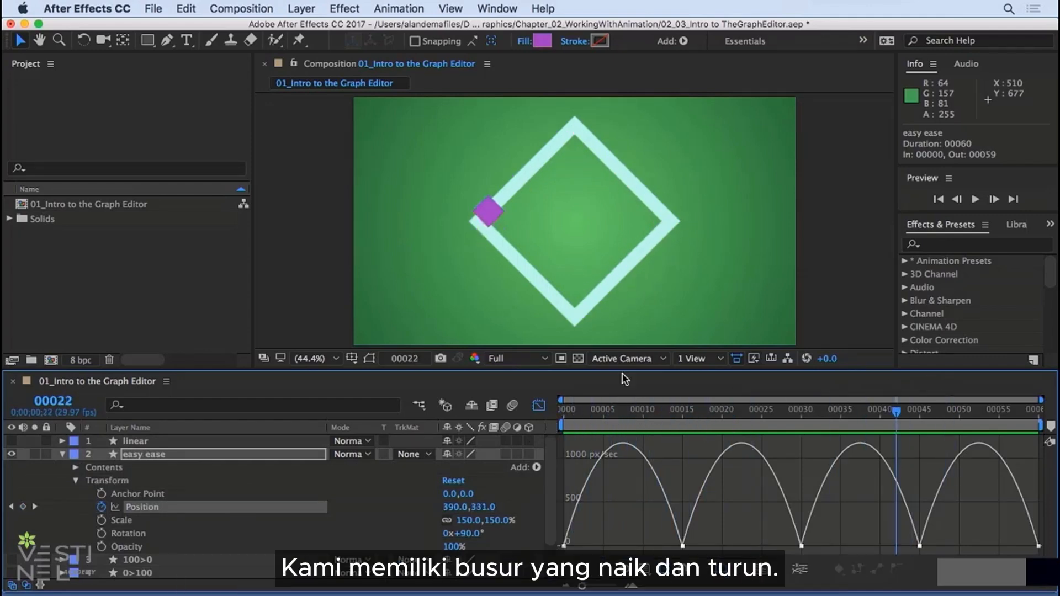
pyautogui.press('Home')
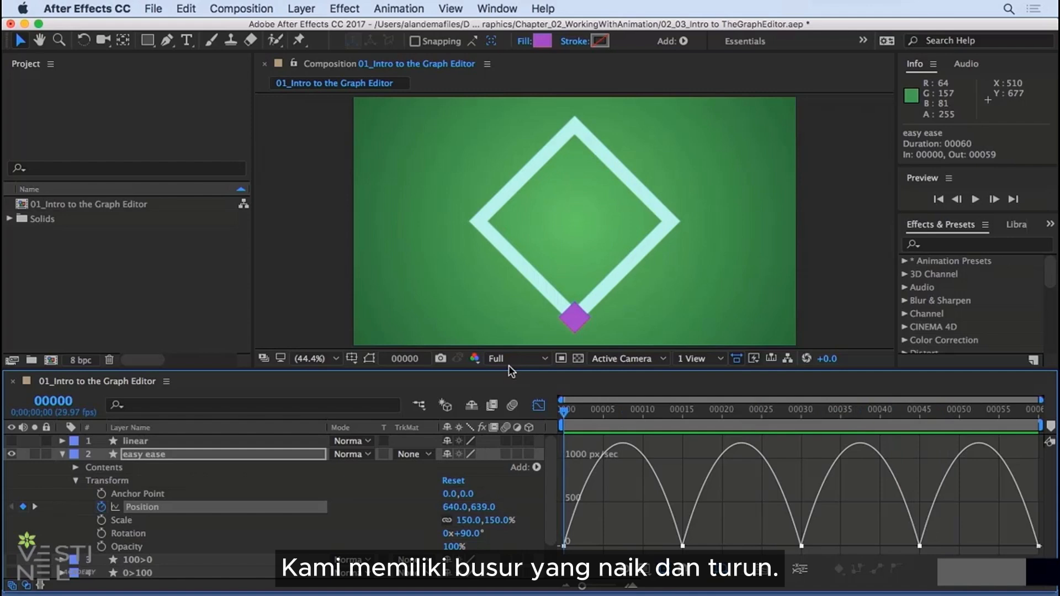
pyautogui.moveTo(601, 419); pyautogui.dragTo(552, 432)
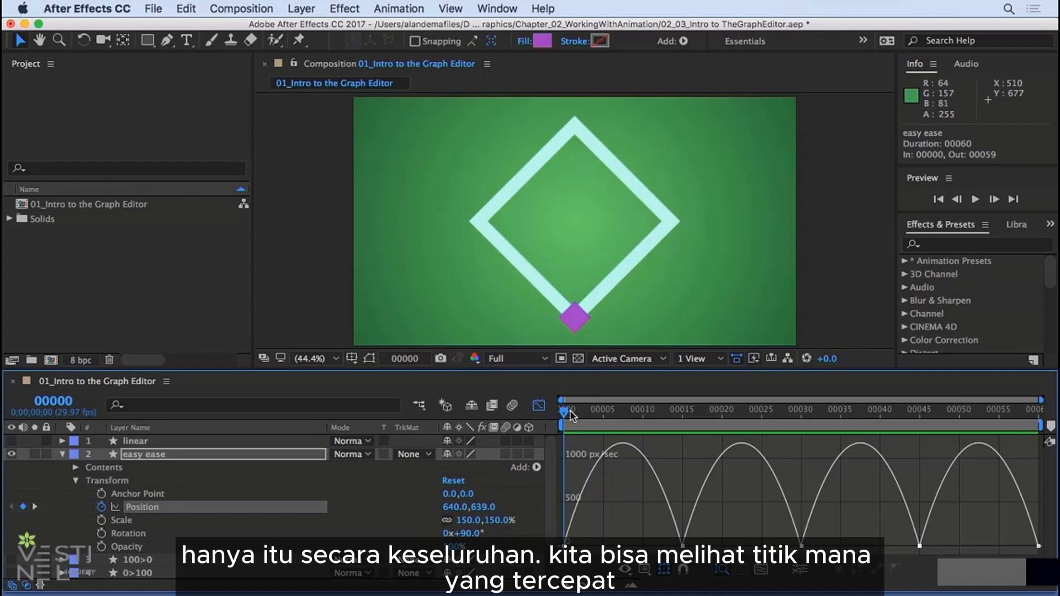
pyautogui.moveTo(570, 410); pyautogui.dragTo(627, 409)
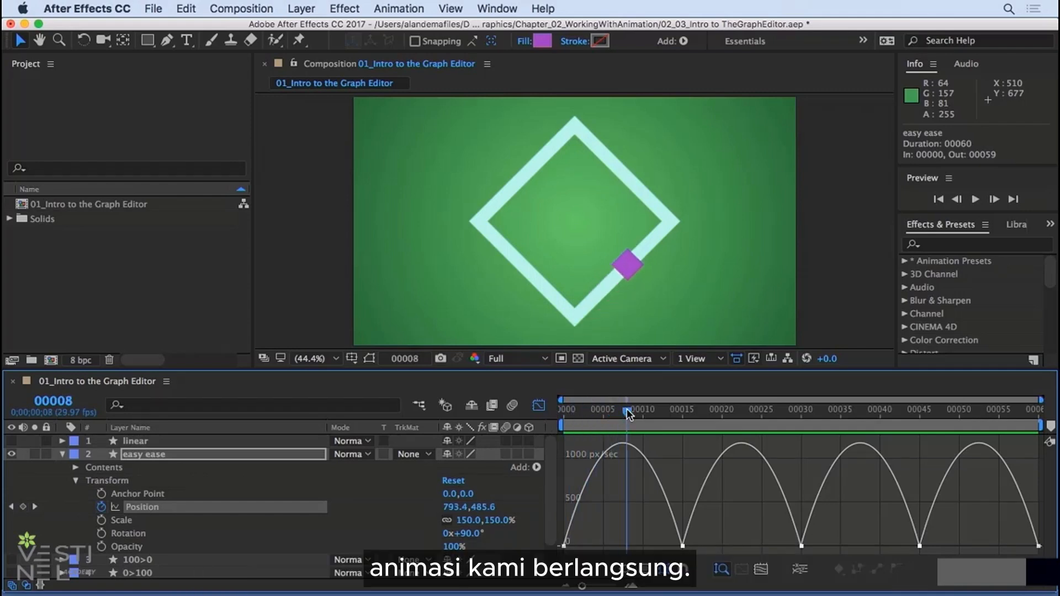
pyautogui.moveTo(632, 446)
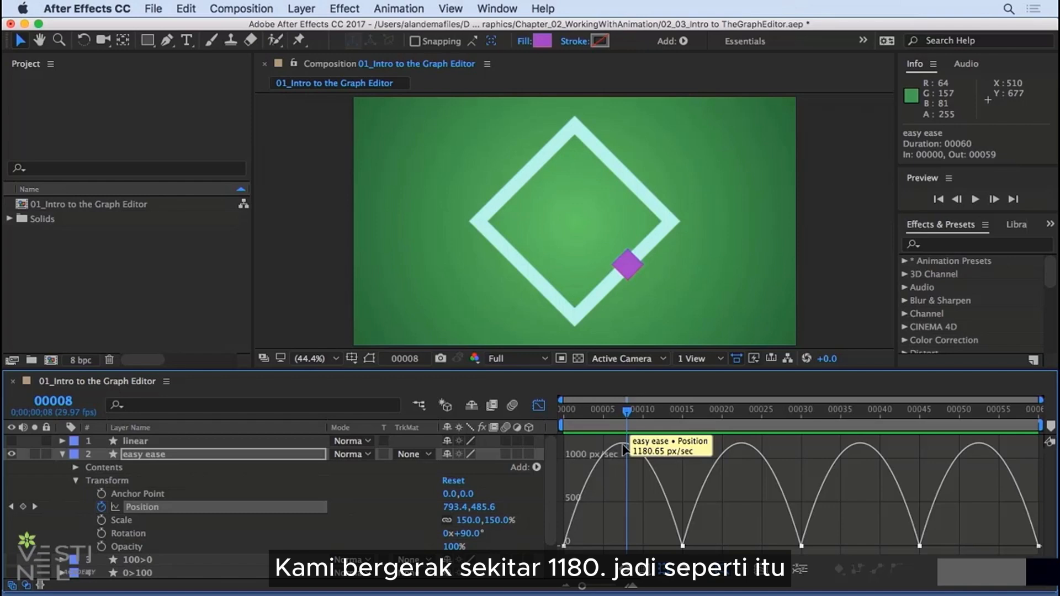
# Step: Inspect the easy ease layer's speed at the frame 30 keyframe and scrub on through the remaining arcs
pyautogui.moveTo(627, 412); pyautogui.dragTo(804, 409)
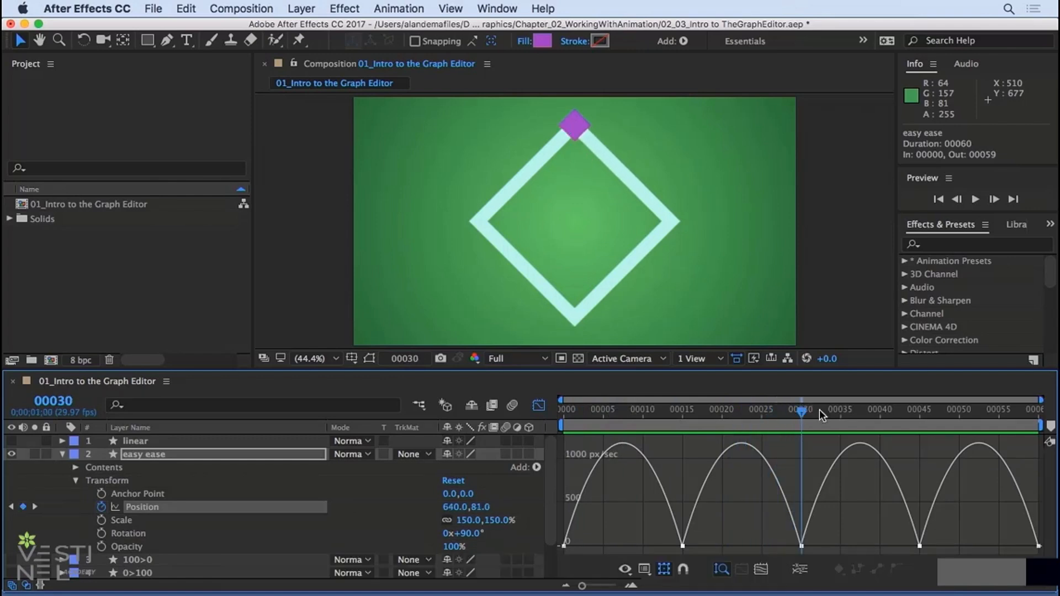
pyautogui.moveTo(803, 547)
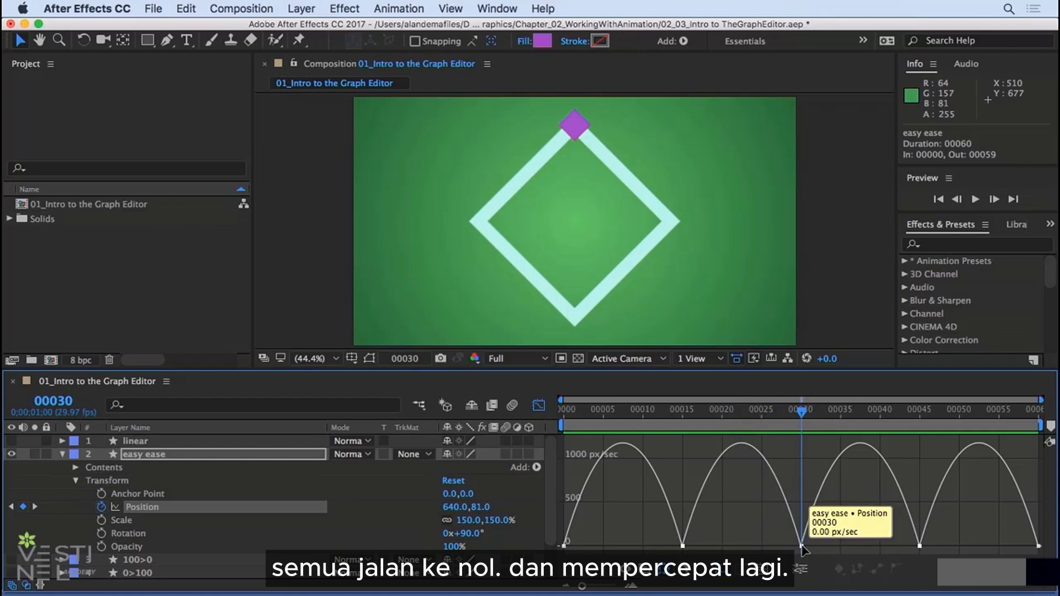
pyautogui.moveTo(813, 418); pyautogui.dragTo(1008, 415)
# Step: Preview the easy ease animation from frame 0 and scrub the second arc's peak to frame 22
pyautogui.press('space')
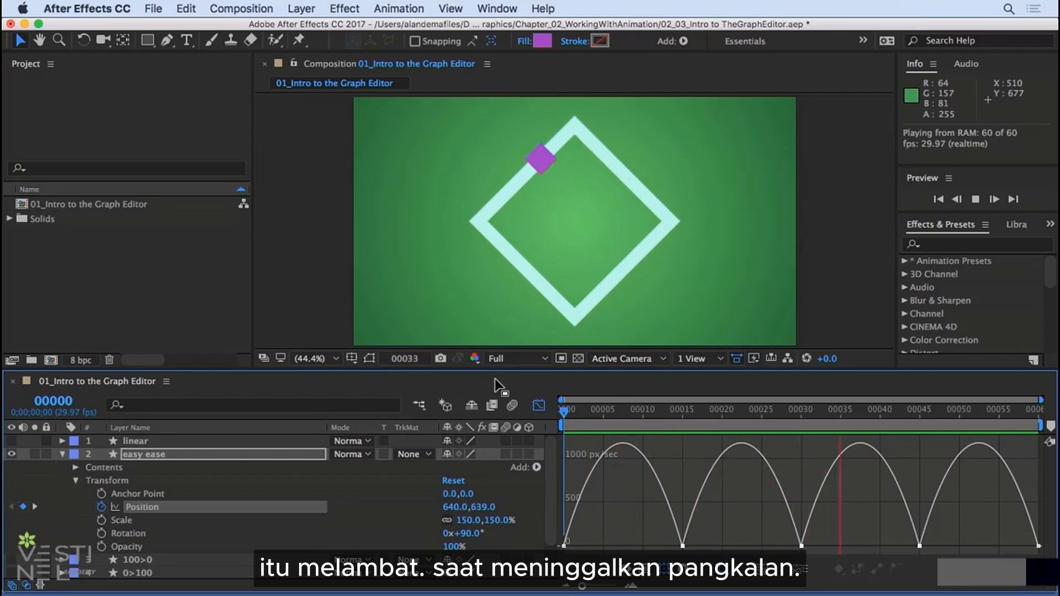
pyautogui.moveTo(678, 410); pyautogui.dragTo(740, 411)
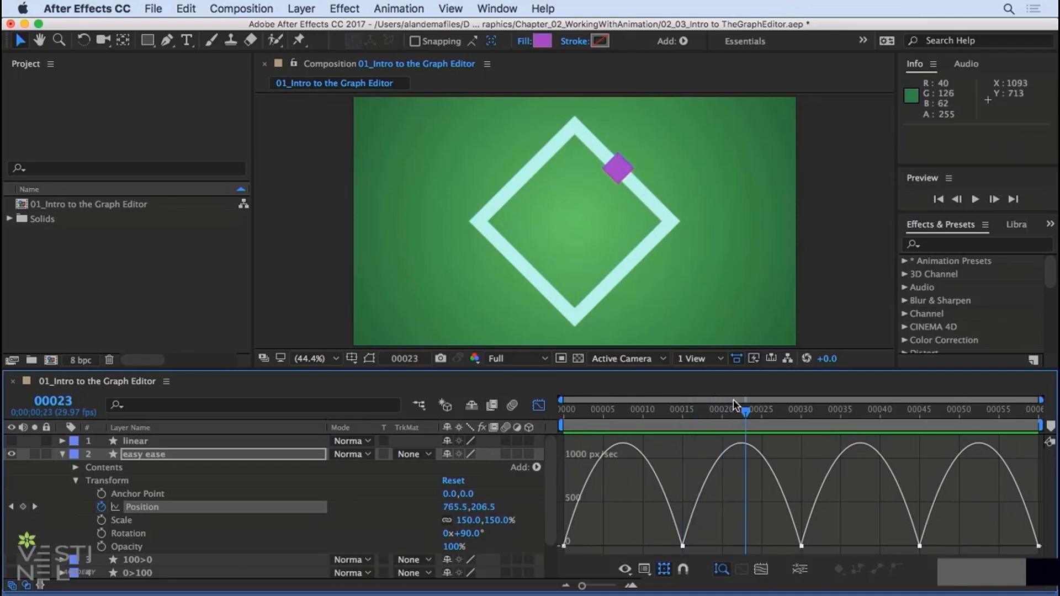
pyautogui.moveTo(743, 412); pyautogui.dragTo(734, 410)
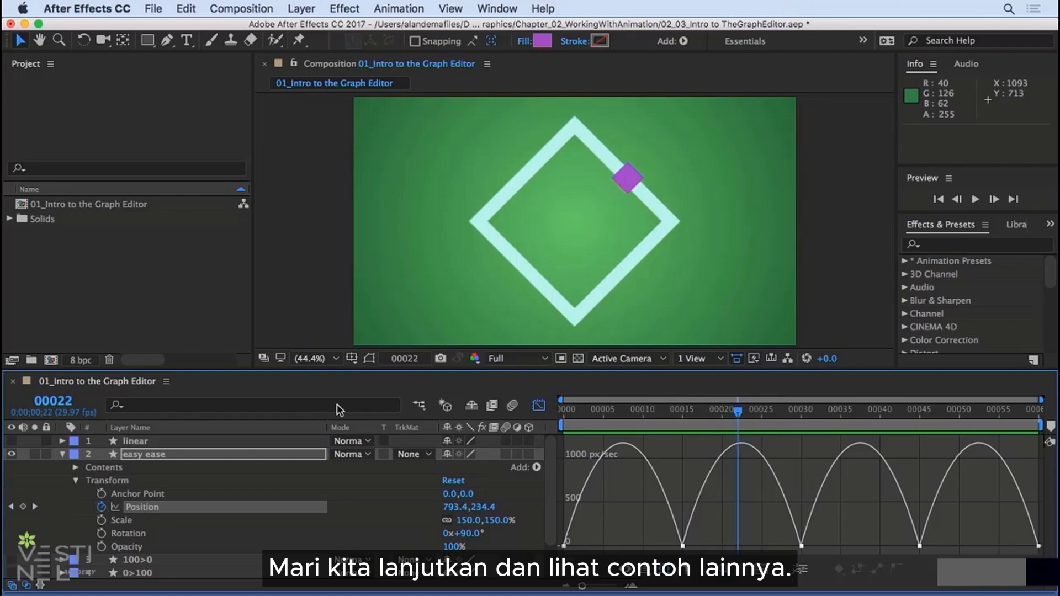
# Step: Show the 100>0 layer instead of easy ease, reveal its keyframed properties, and display the Position speed graph
pyautogui.click(59, 454)
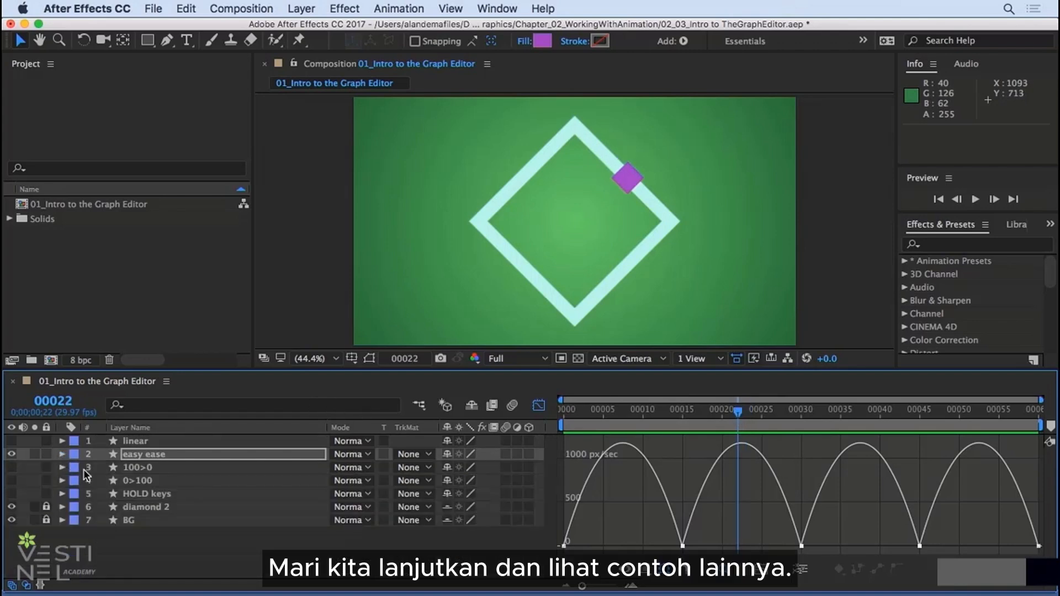
pyautogui.click(127, 468)
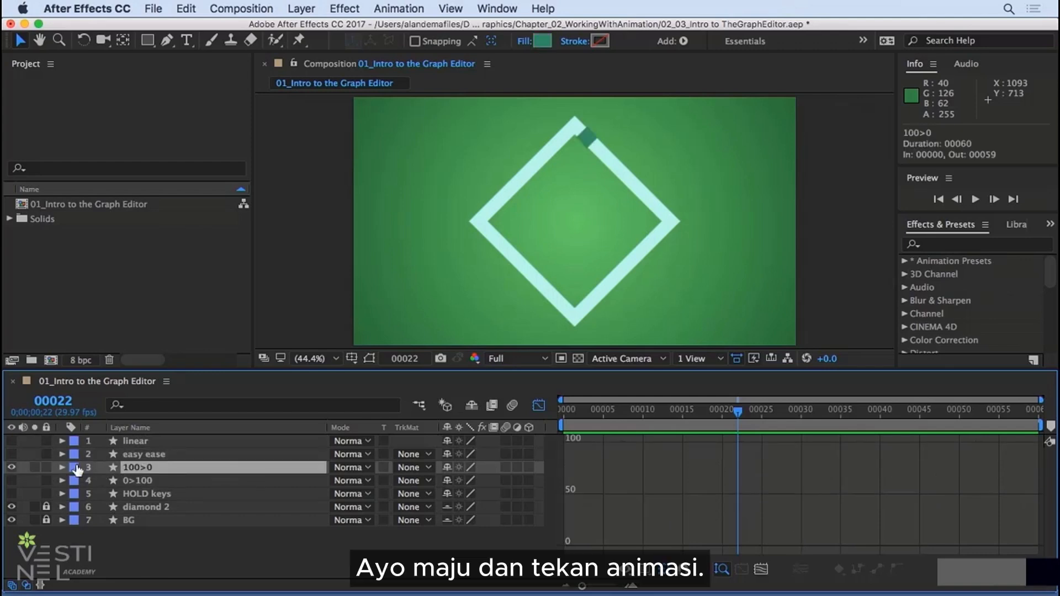
pyautogui.click(406, 10)
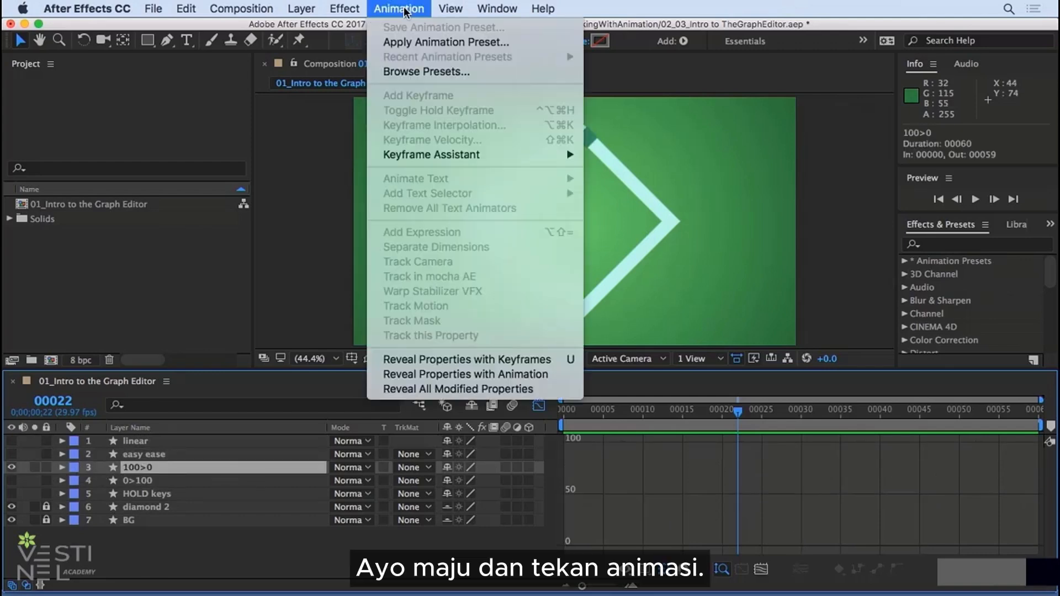
pyautogui.click(432, 360)
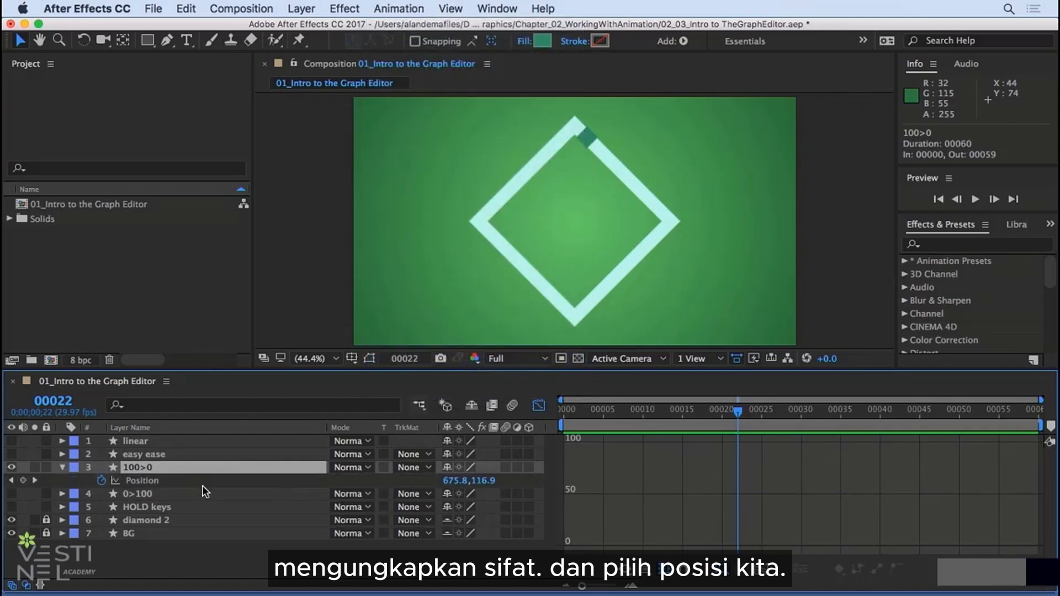
pyautogui.click(135, 482)
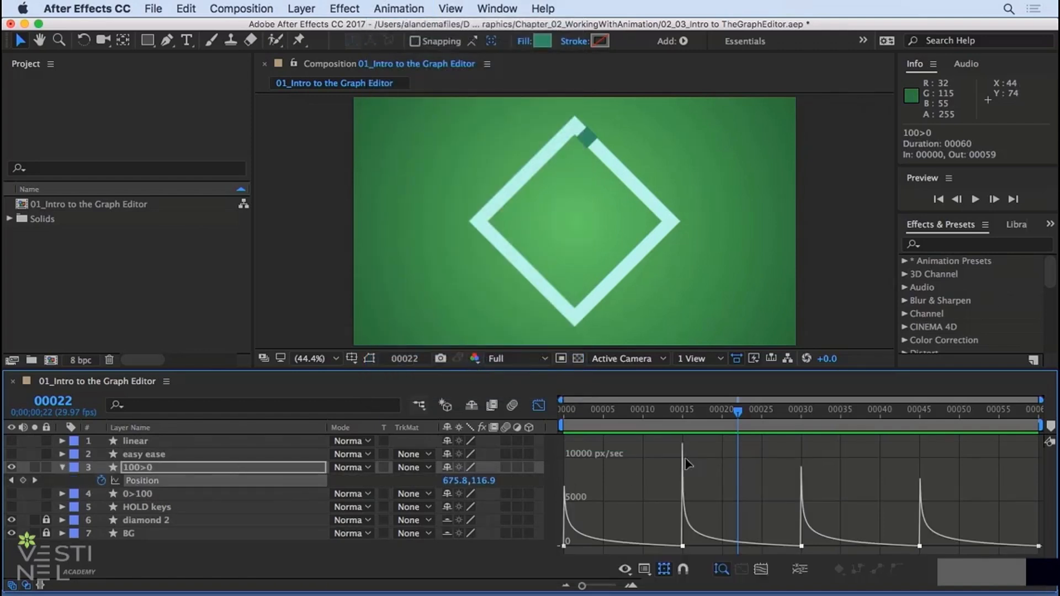
# Step: Preview the 100>0 animation from frame 0 and examine its speed curve at frame 16
pyautogui.moveTo(715, 409); pyautogui.dragTo(564, 410)
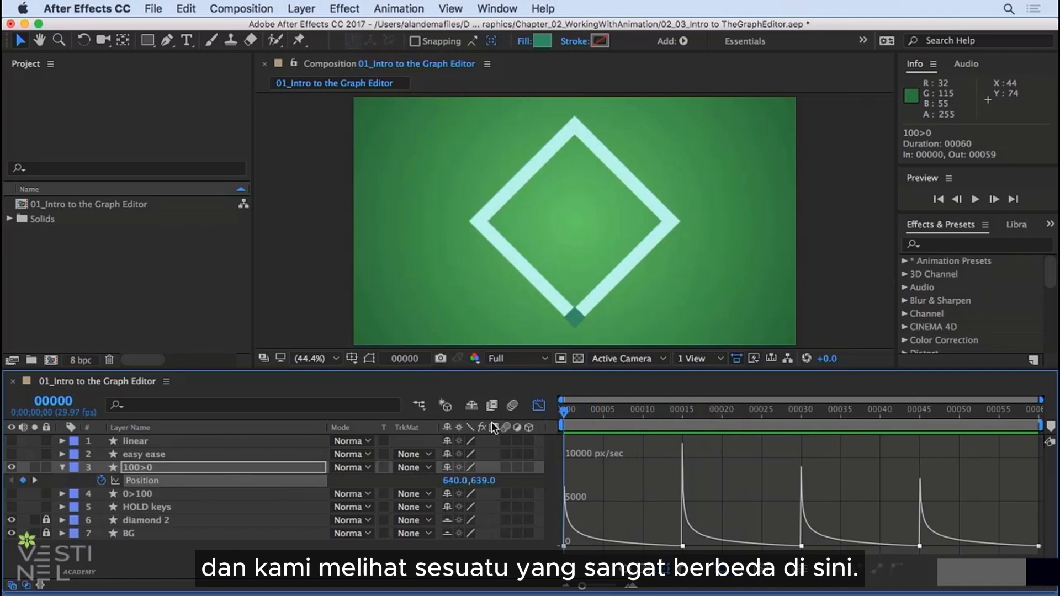
pyautogui.press('space')
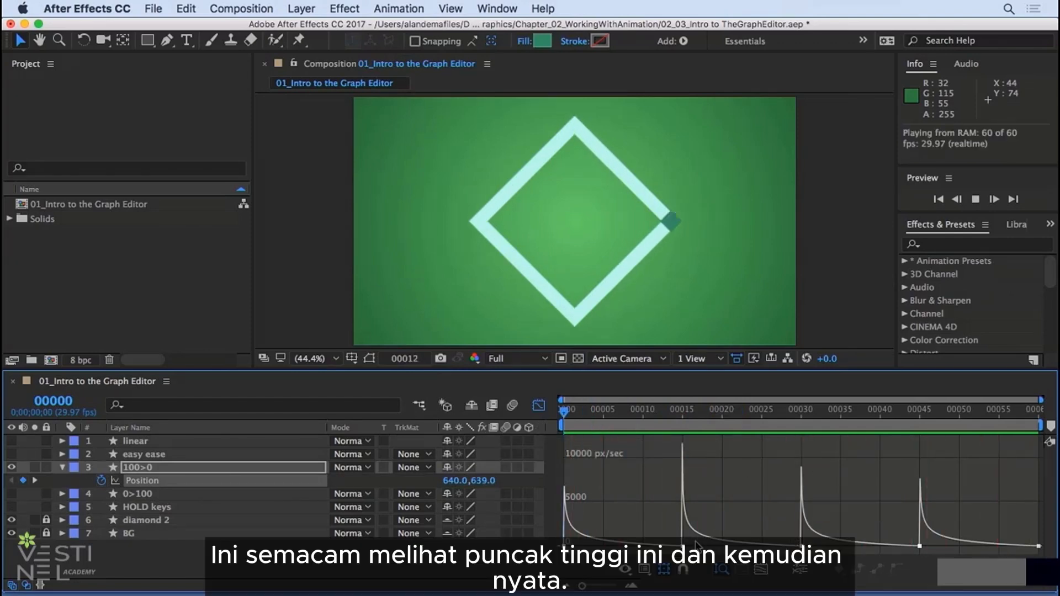
pyautogui.moveTo(688, 414)
pyautogui.mouseDown()
pyautogui.moveTo(679, 417)
pyautogui.moveTo(691, 416)
pyautogui.mouseUp()
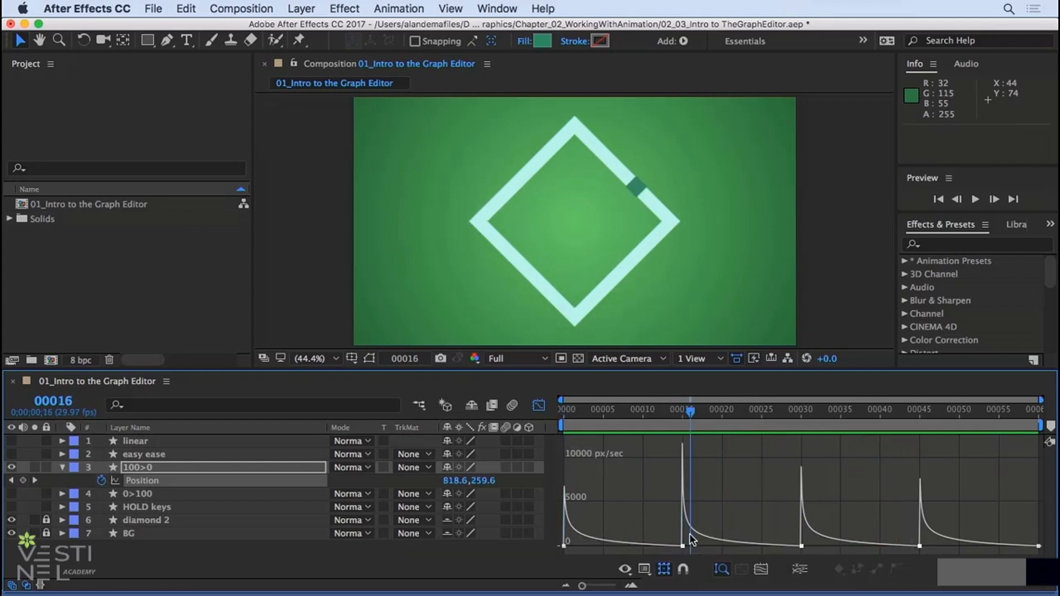
pyautogui.moveTo(688, 523)
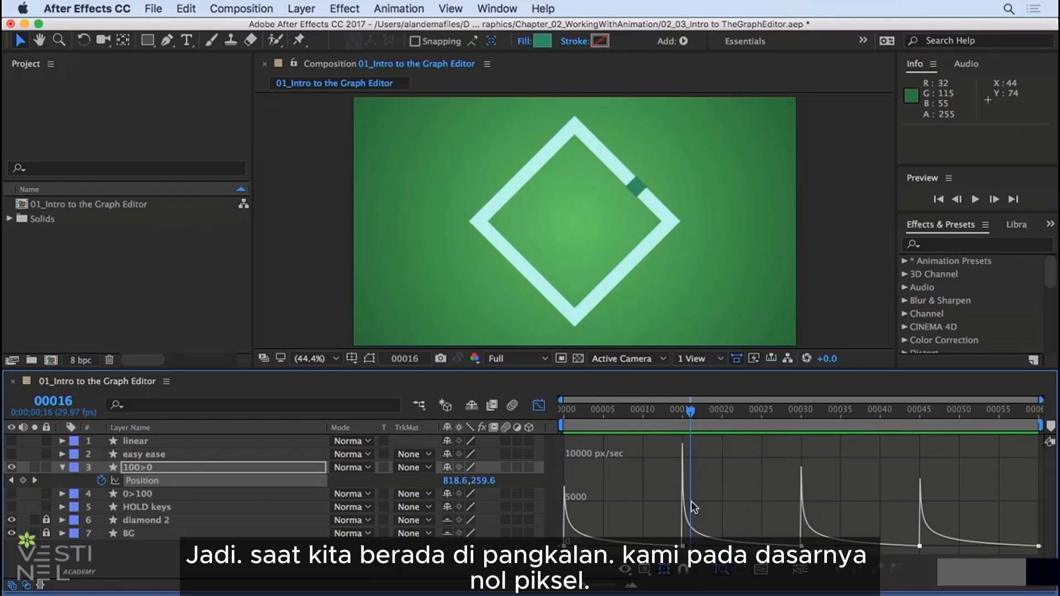
# Step: Compare the 100>0 layer's speed at the frame 15 keyframe with frame 16, scrubbing on to about frame 18
pyautogui.moveTo(688, 412); pyautogui.dragTo(680, 412)
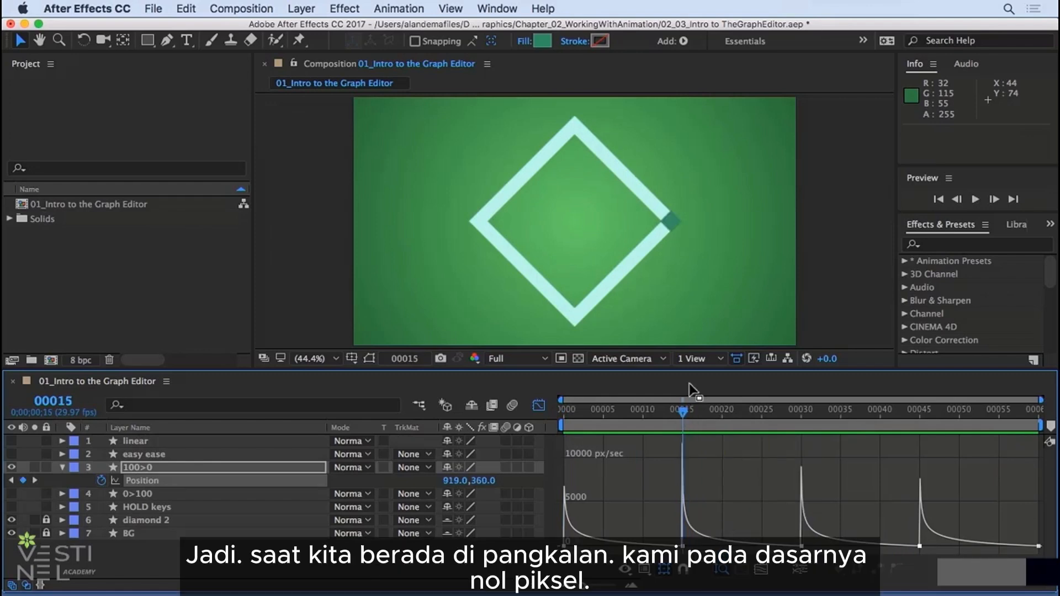
pyautogui.moveTo(684, 548)
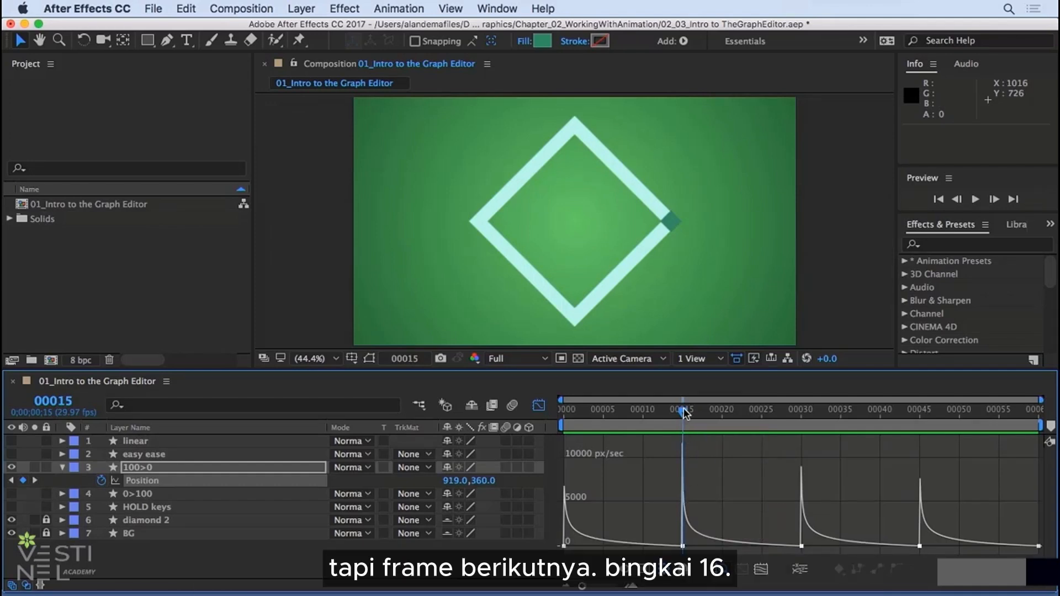
pyautogui.moveTo(684, 412); pyautogui.dragTo(690, 412)
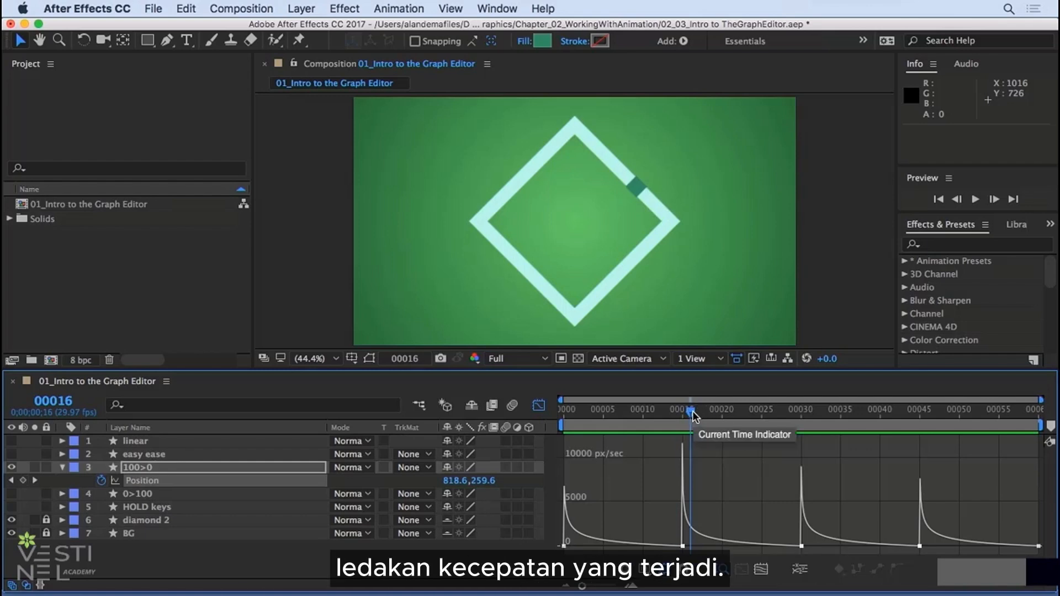
pyautogui.moveTo(692, 413); pyautogui.dragTo(705, 445)
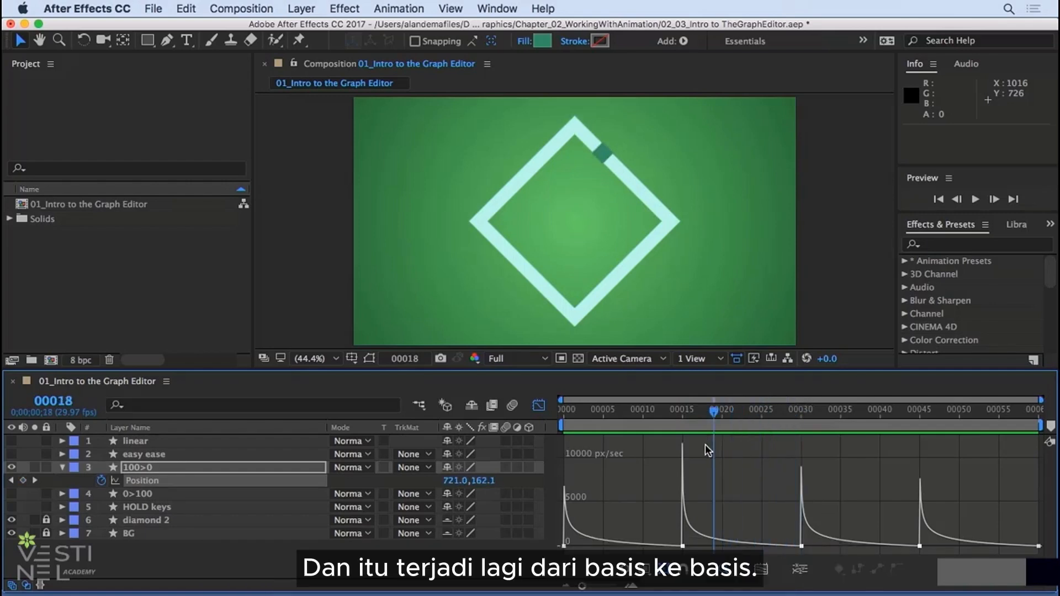
# Step: Preview the 100>0 animation again and return to frame 0
pyautogui.press('space')
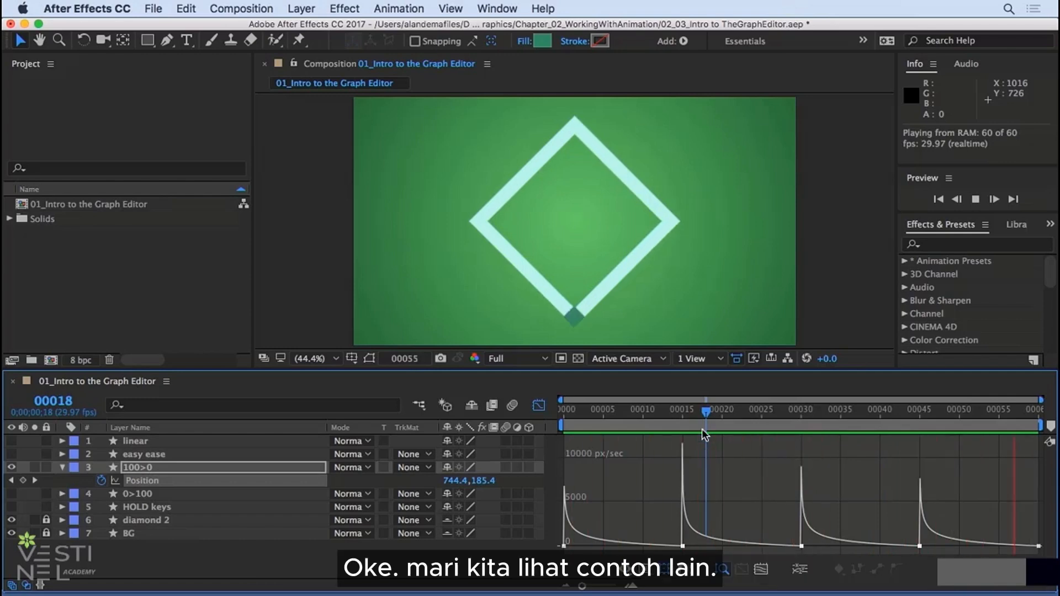
pyautogui.press('space')
pyautogui.moveTo(697, 414); pyautogui.dragTo(565, 413)
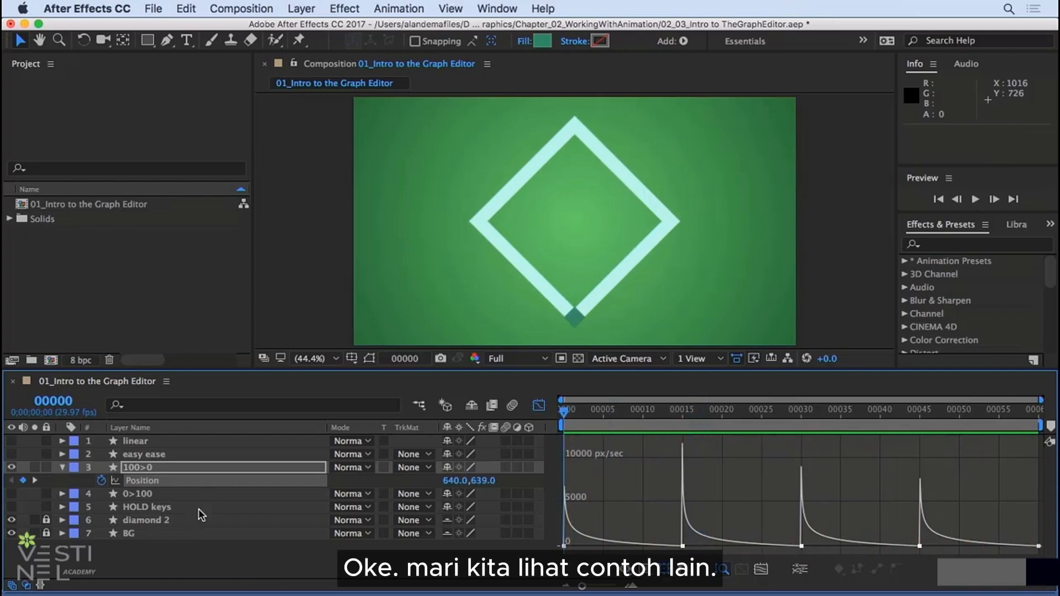
# Step: Show the 0>100 layer in place of 100>0 and display the speed graph of its Position
pyautogui.click(62, 467)
pyautogui.click(143, 483)
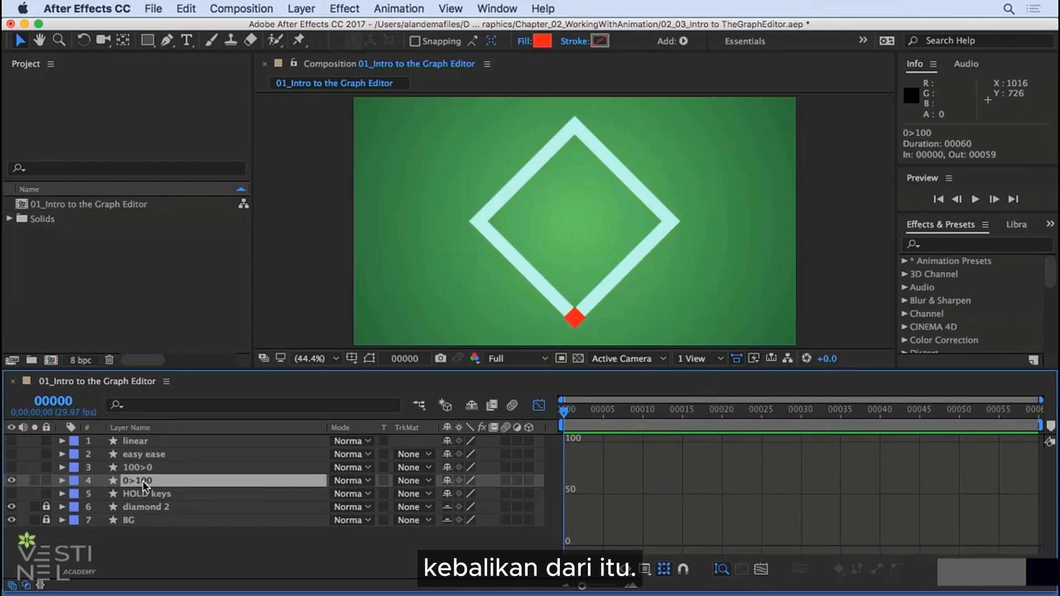
pyautogui.click(61, 480)
pyautogui.click(142, 533)
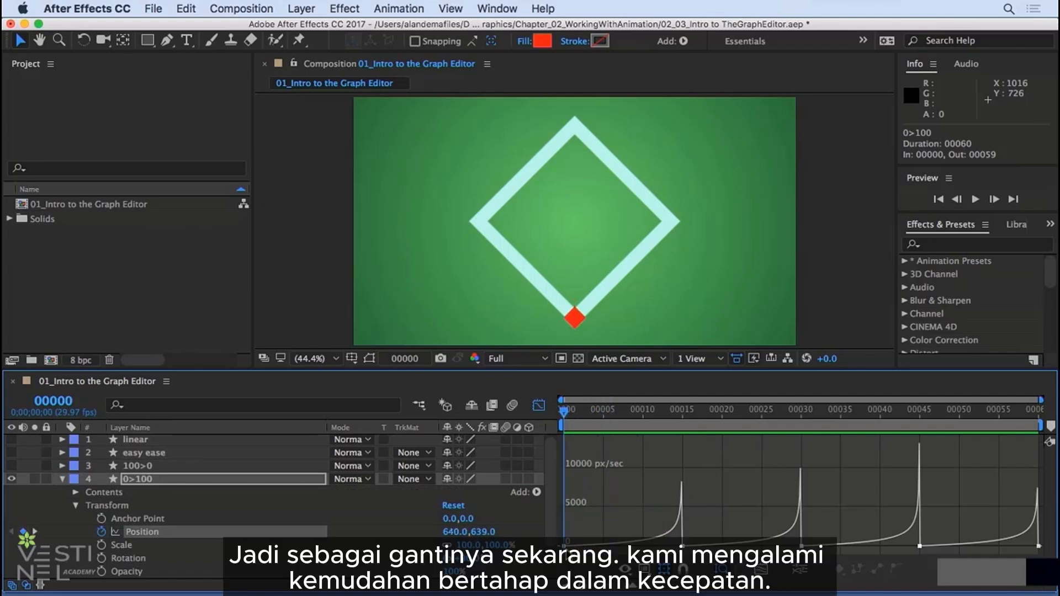
# Step: Examine the 0>100 layer's speed curve by scrubbing to about frame 28 and back to frame 17, previewing the animation
pyautogui.moveTo(564, 546)
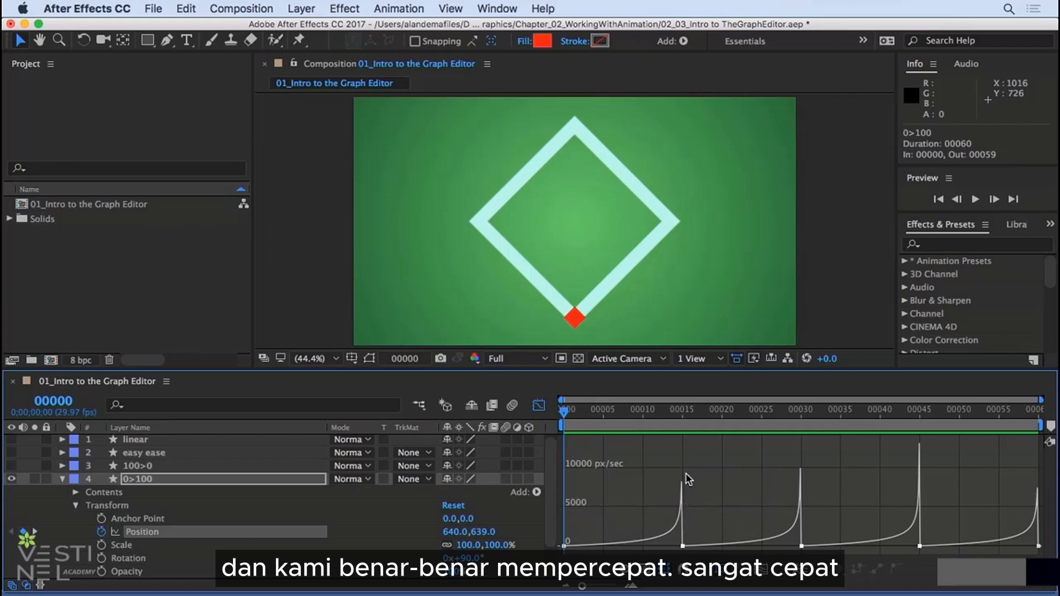
pyautogui.moveTo(675, 412); pyautogui.dragTo(786, 411)
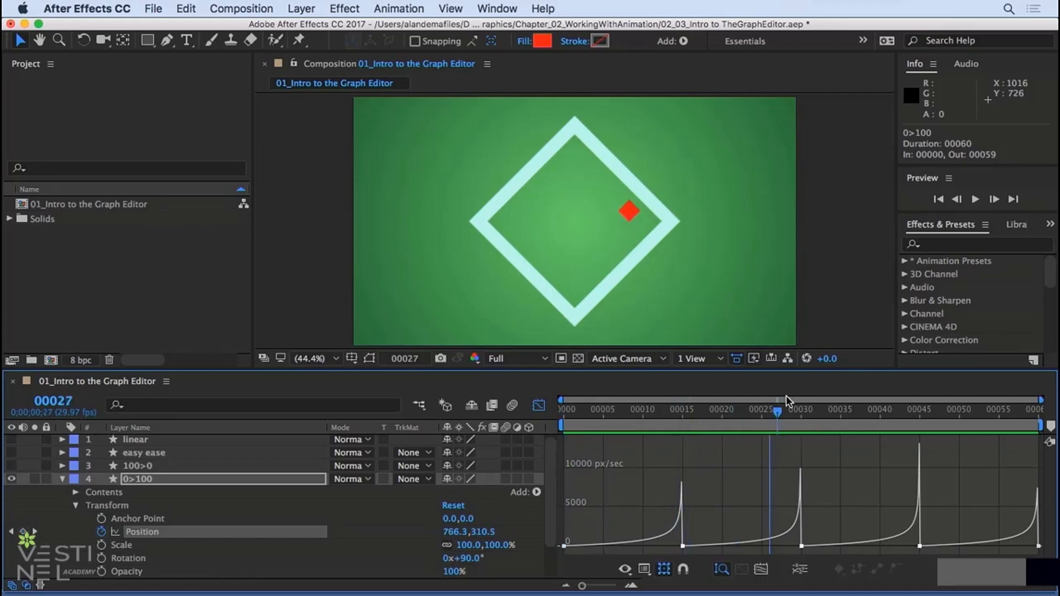
pyautogui.press('space')
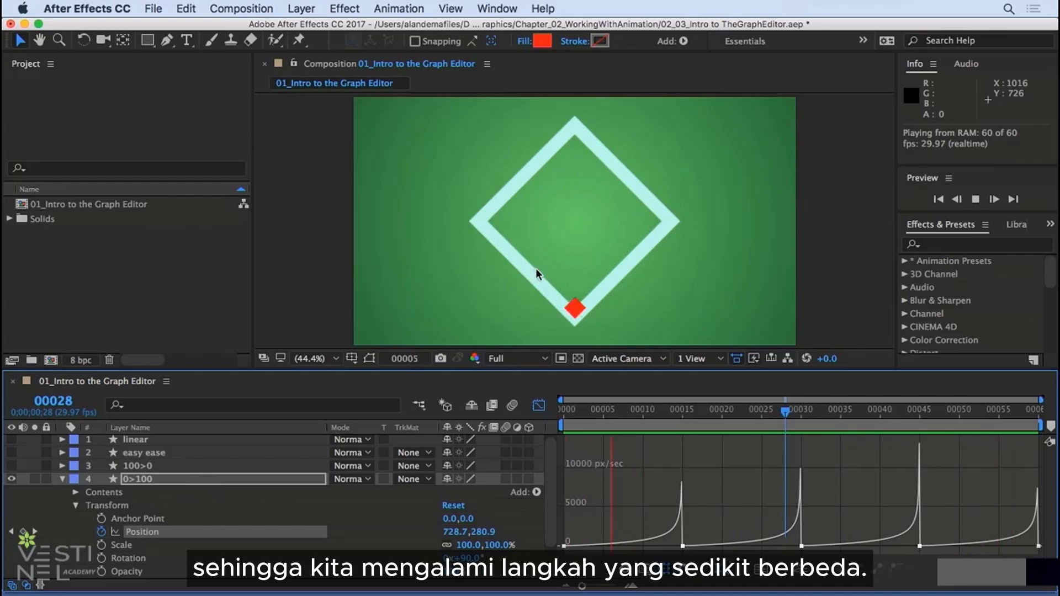
pyautogui.click(368, 359)
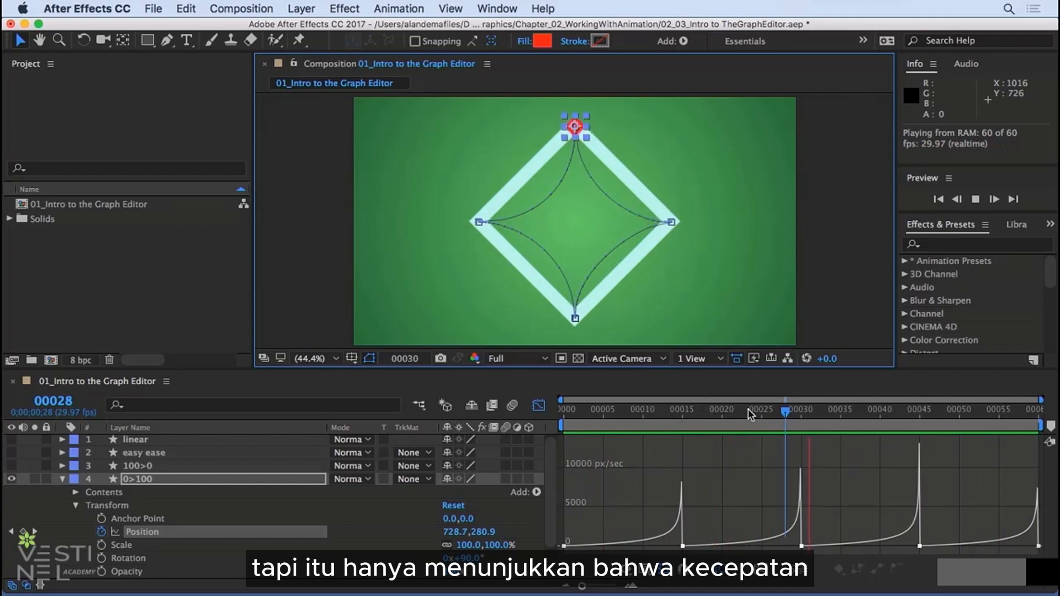
pyautogui.moveTo(750, 409); pyautogui.dragTo(696, 444)
pyautogui.press('space')
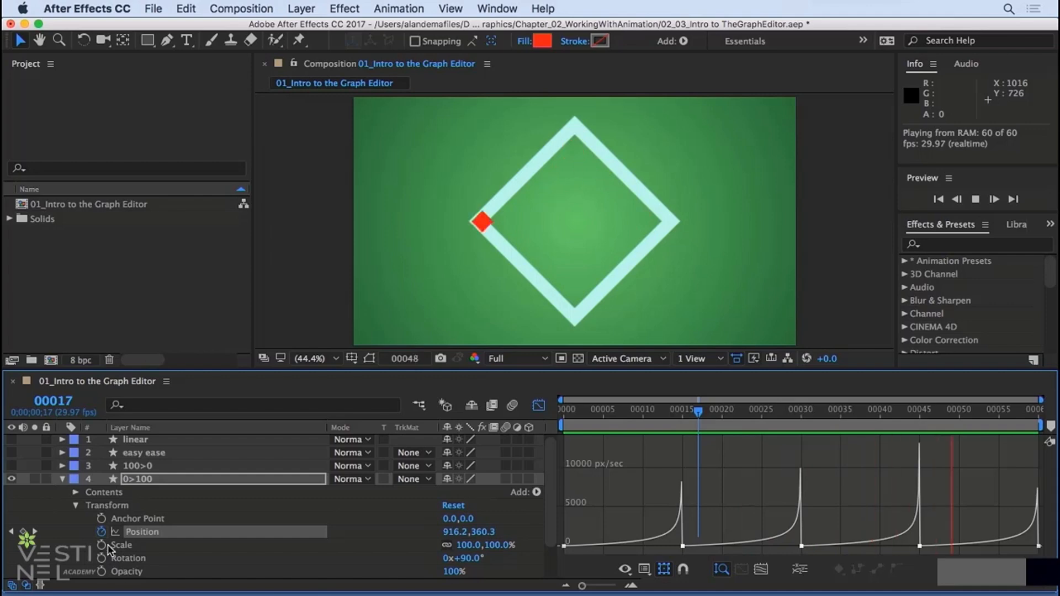
# Step: Collapse the 0>100 layer's properties and show the HOLD keys layer in its place
pyautogui.click(63, 480)
pyautogui.click(121, 534)
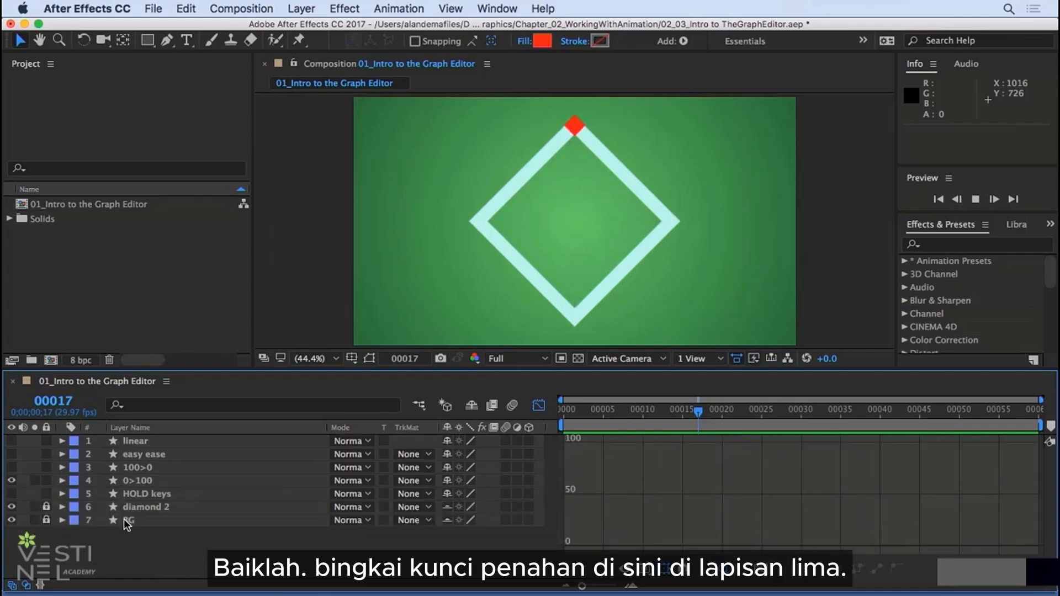
pyautogui.click(11, 481)
pyautogui.click(11, 494)
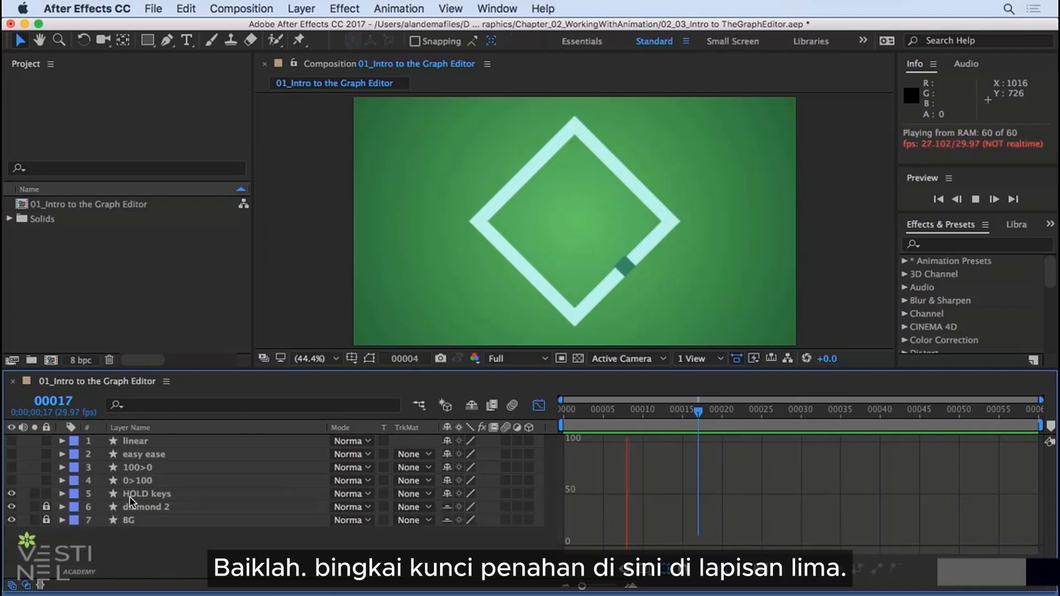
# Step: Expand the HOLD keys layer's Transform properties and display the speed graph of its Position
pyautogui.click(137, 495)
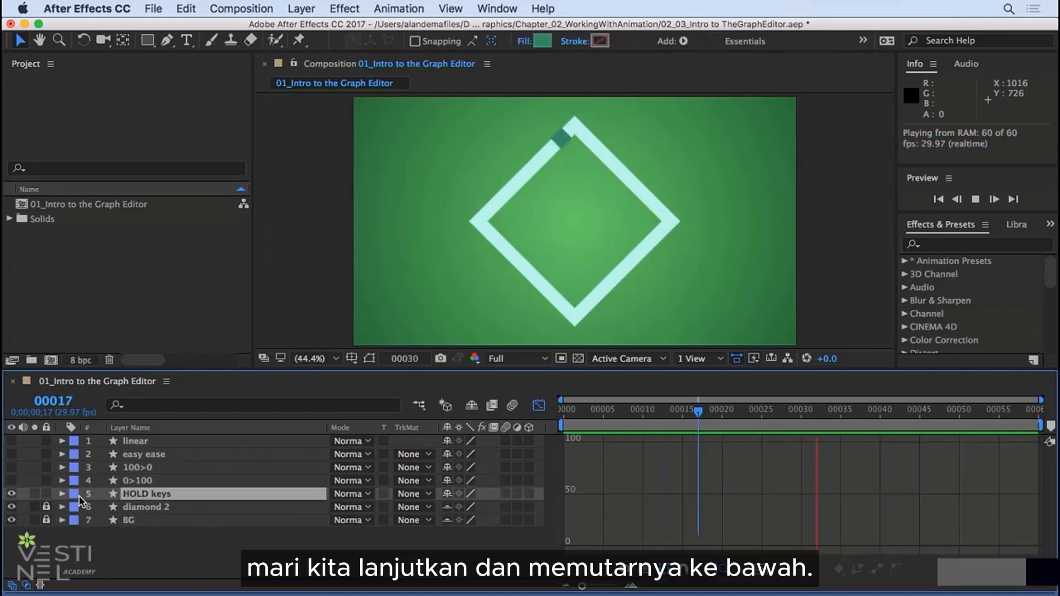
pyautogui.click(62, 493)
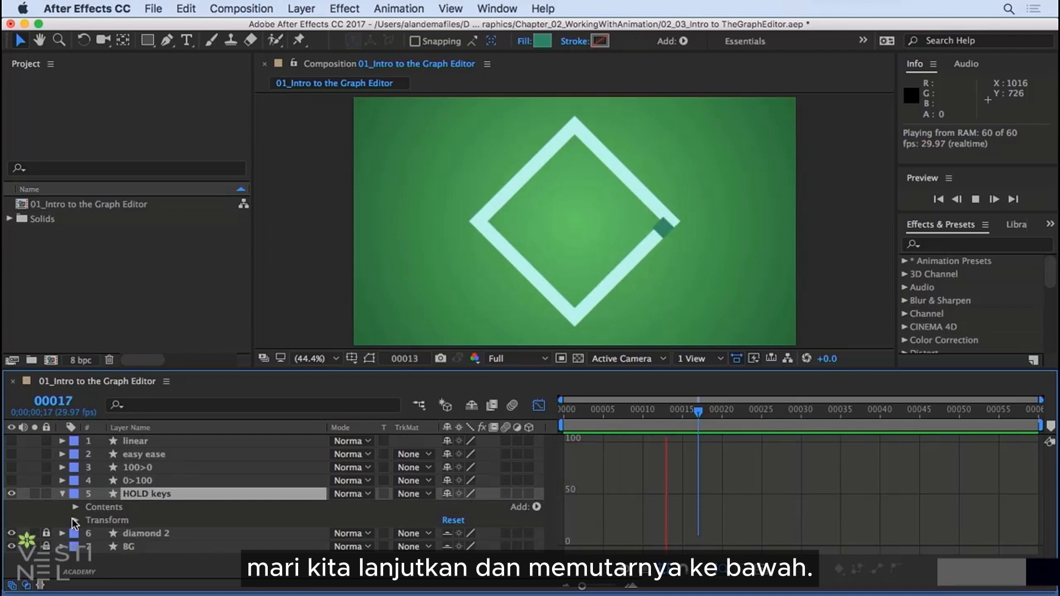
pyautogui.click(76, 520)
pyautogui.click(144, 532)
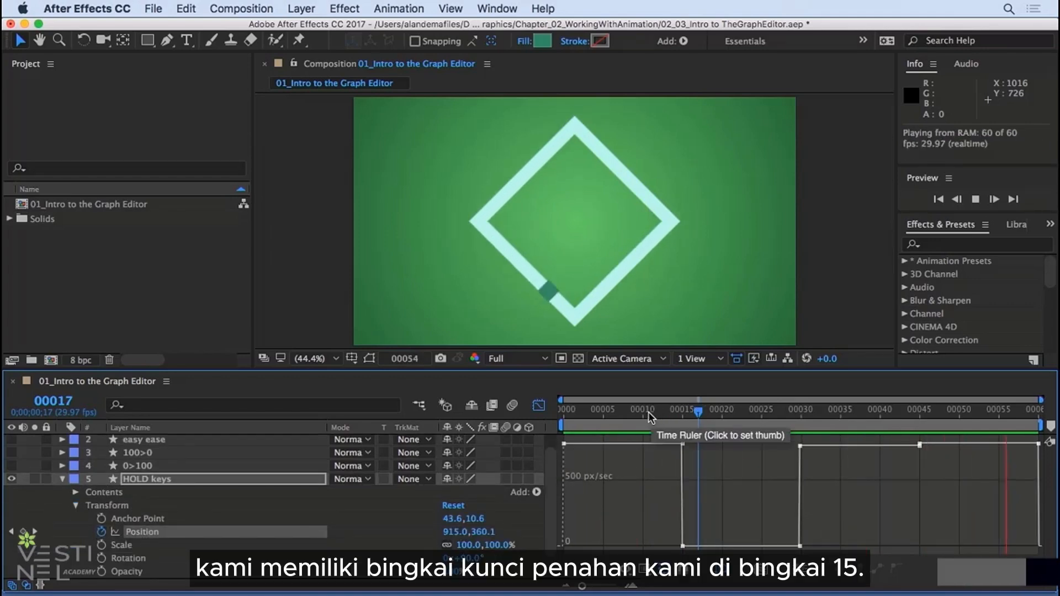
# Step: Examine the HOLD keys layer's speed graph after the frame 15 keyframe, scrubbing on to frame 23
pyautogui.click(683, 413)
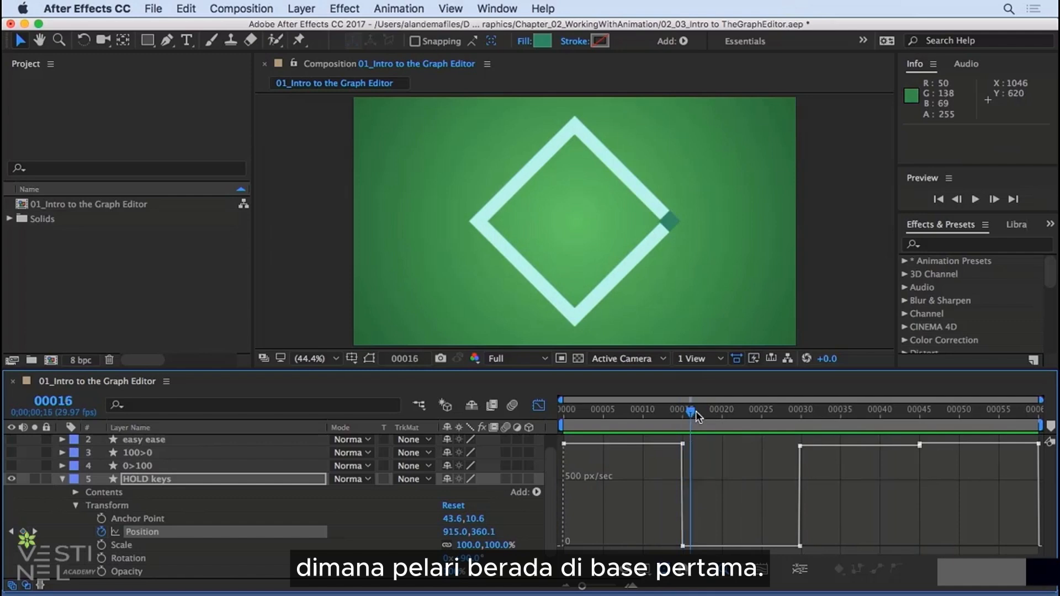
pyautogui.moveTo(696, 411); pyautogui.dragTo(734, 415)
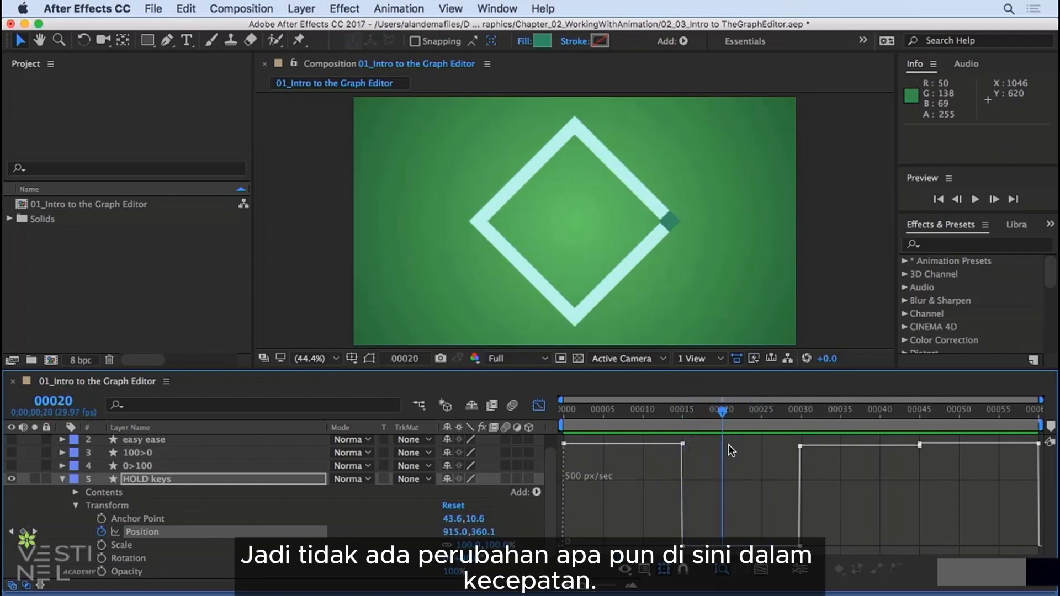
pyautogui.moveTo(701, 546)
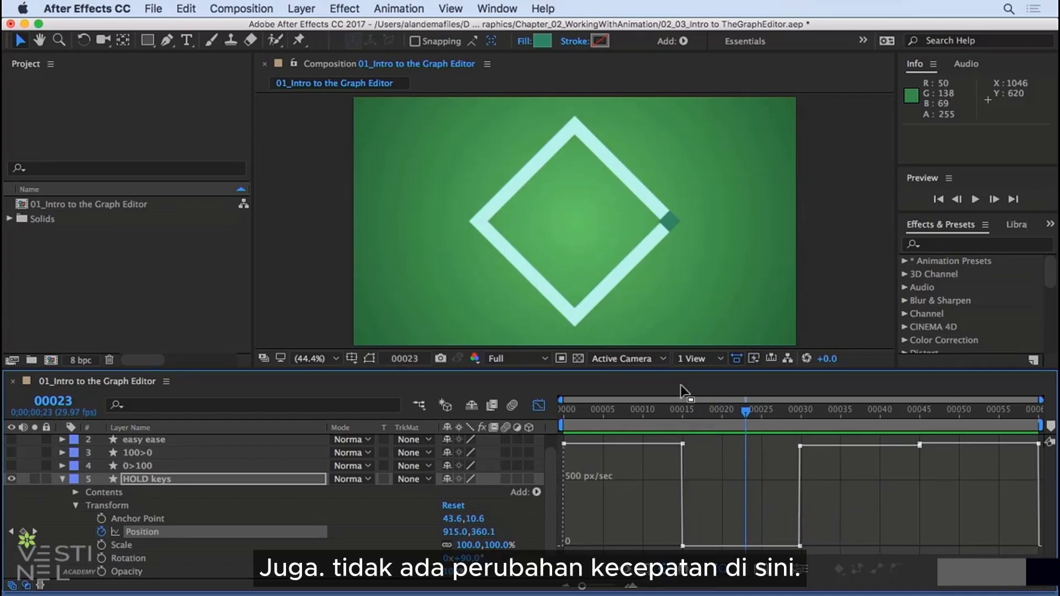
# Step: Examine the HOLD keys layer's speed and motion by scrubbing from frame 0 to frame 34, and preview its animation
pyautogui.press('Home')
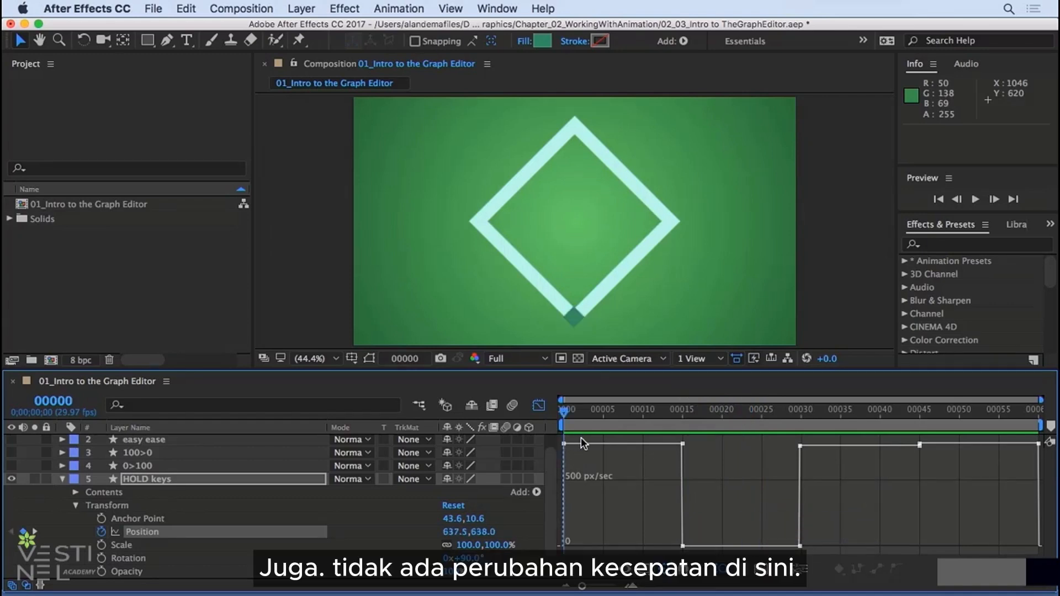
pyautogui.moveTo(563, 413); pyautogui.dragTo(595, 411)
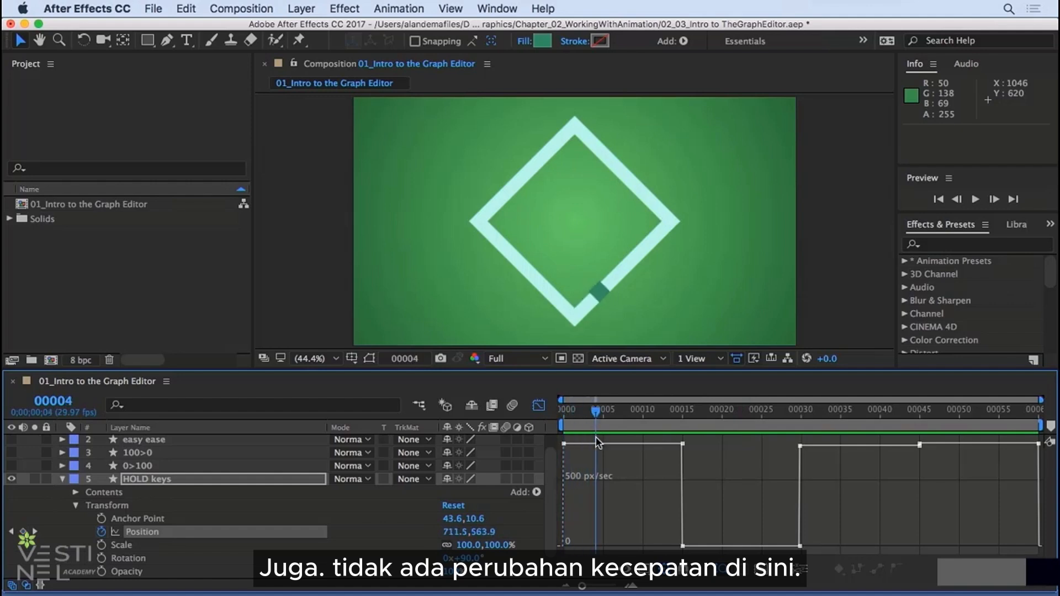
pyautogui.moveTo(604, 452)
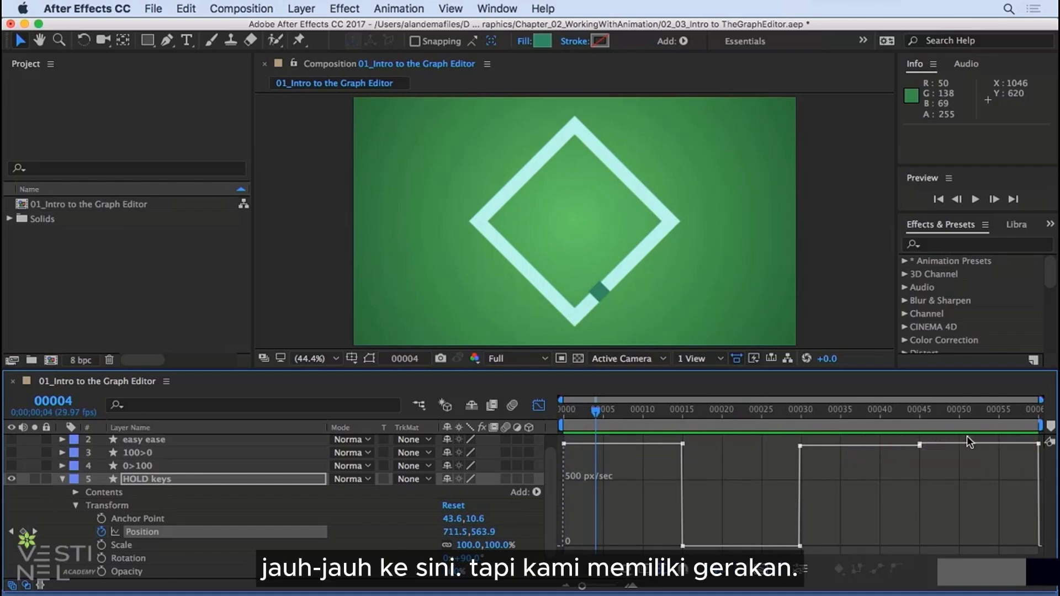
pyautogui.moveTo(592, 416)
pyautogui.mouseDown()
pyautogui.moveTo(570, 416)
pyautogui.moveTo(643, 414)
pyautogui.moveTo(565, 415)
pyautogui.moveTo(763, 393)
pyautogui.moveTo(807, 406)
pyautogui.moveTo(839, 445)
pyautogui.mouseUp()
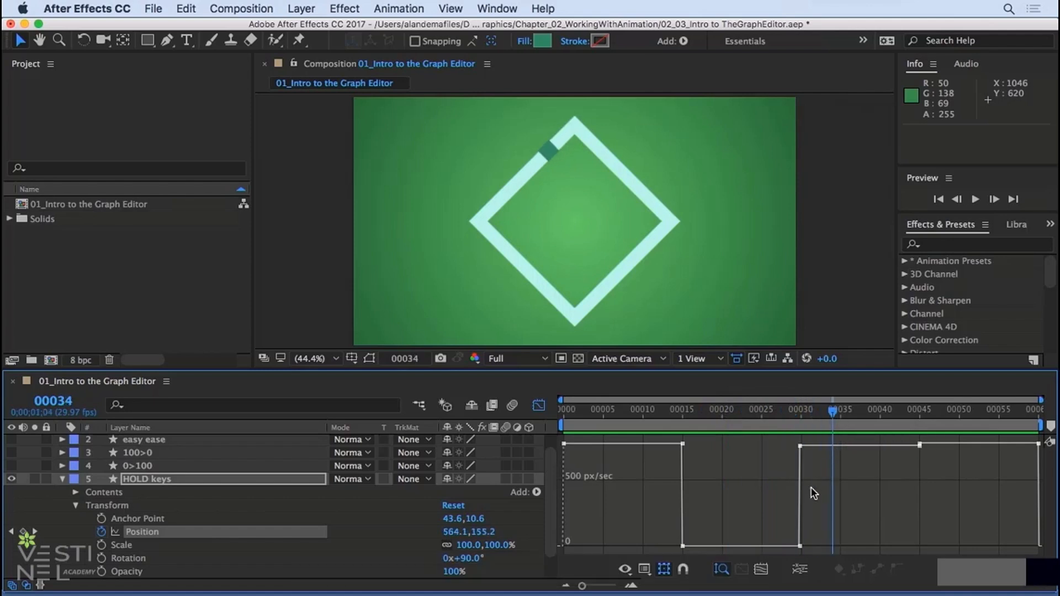
pyautogui.press('space')
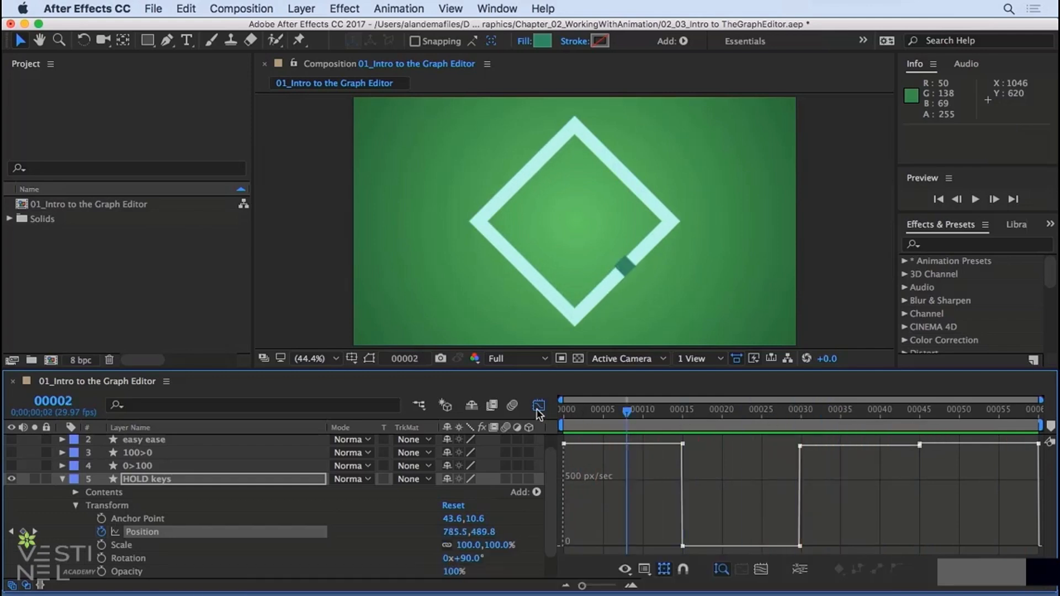
pyautogui.press('space')
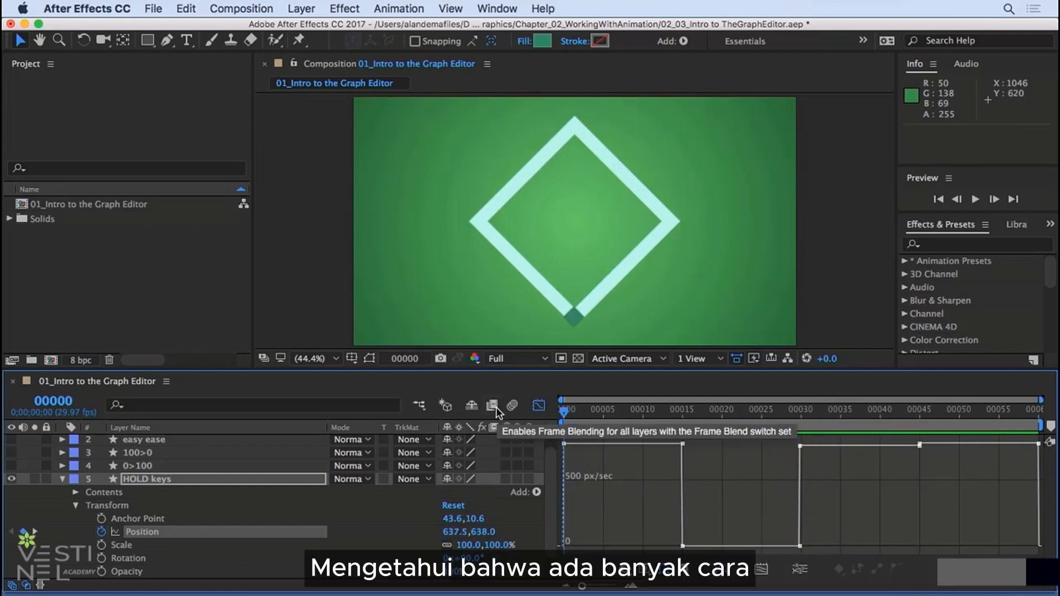